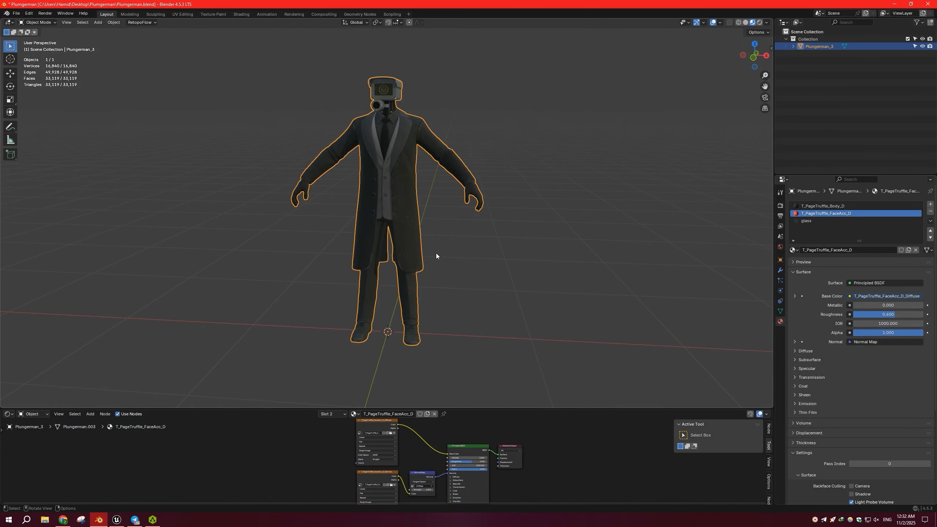
Export only the selected character as A.fbx into the Plumgerman folder
middle_click_drag(334, 239, 343, 236)
left_click(16, 12)
mouse_move(28, 124)
left_click(125, 190)
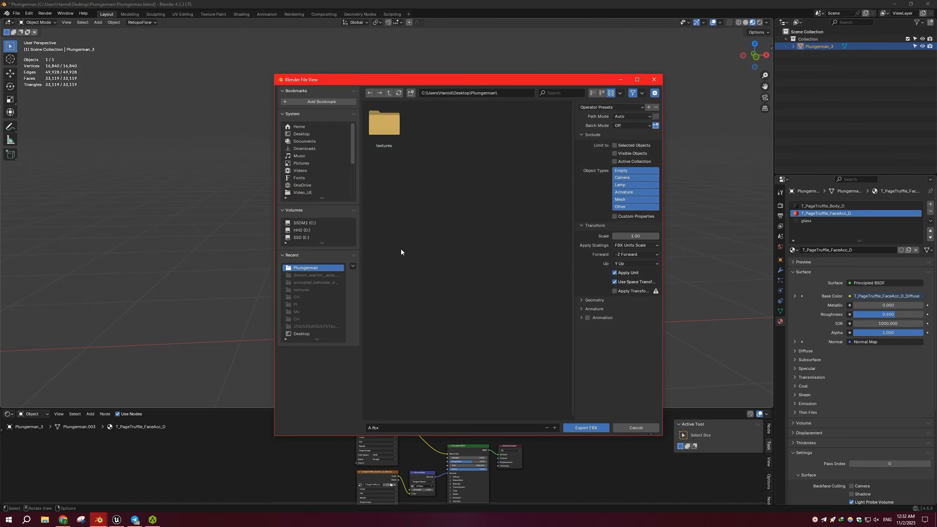
left_click(615, 145)
left_click(585, 428)
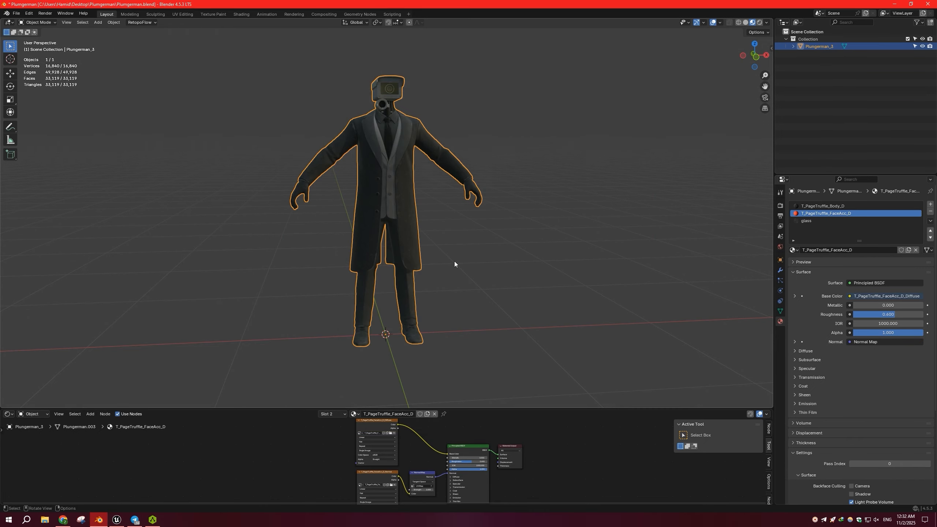
Minimize Blender, open the Plumgerman folder from the desktop and select A.fbx
left_click(894, 4)
double_click(13, 13)
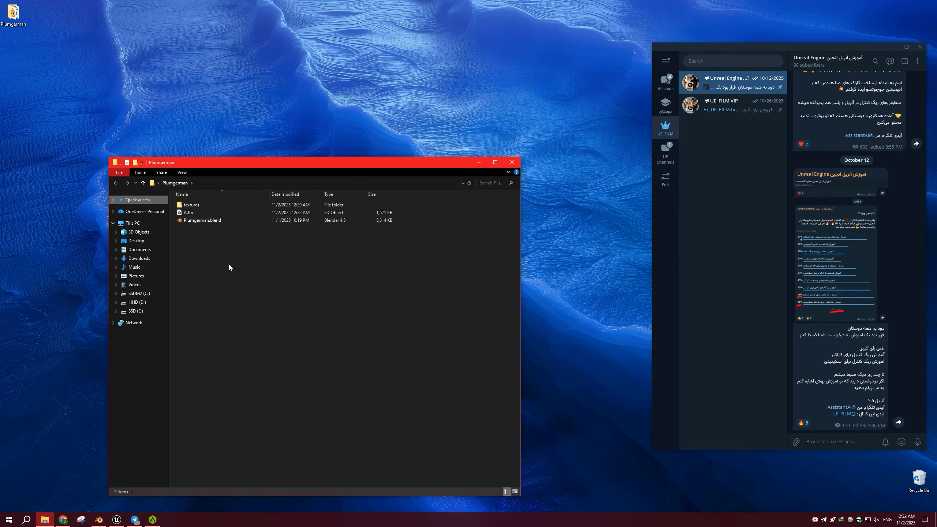
left_click(193, 212)
Switch to Chrome and view the page about free auto rigging for 3D characters
left_click(64, 521)
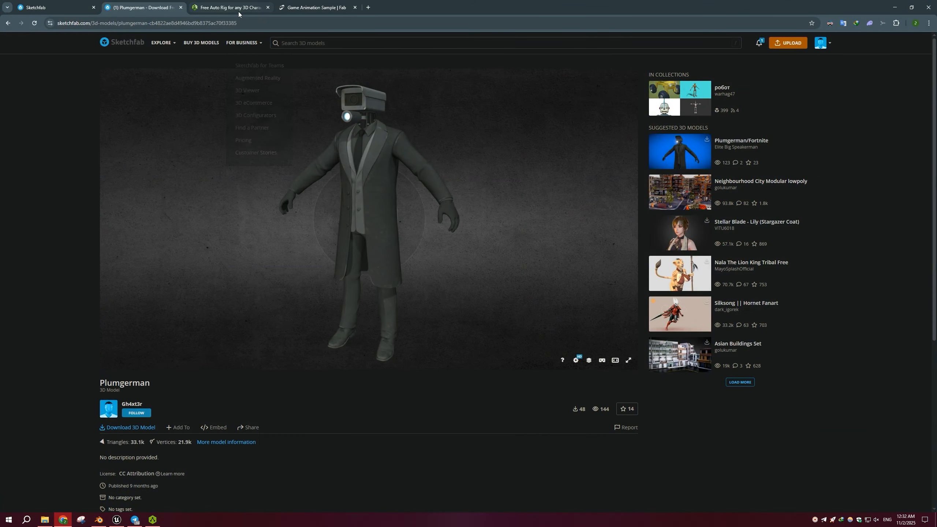
left_click(229, 8)
scroll(406, 241, "up", 2)
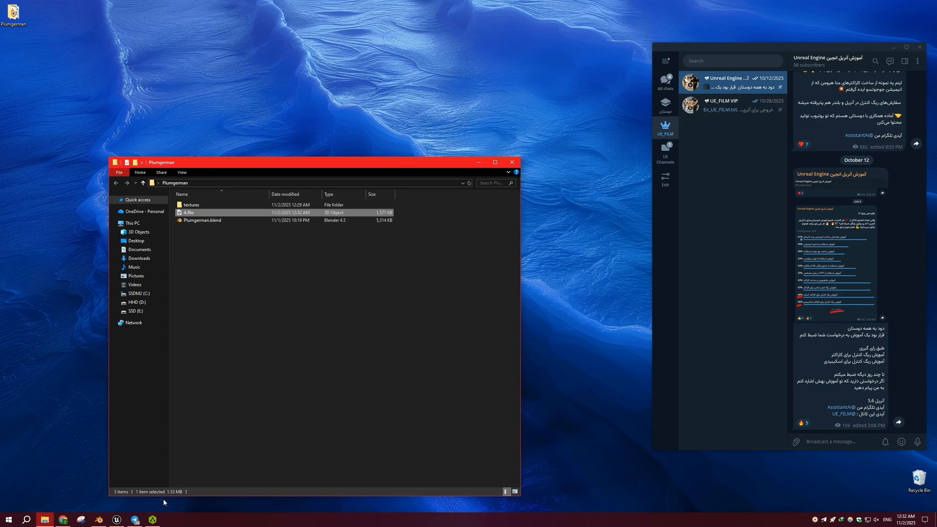
Switch to AccuRIG and load A.fbx from the Plumgerman folder as the character
left_click(152, 520)
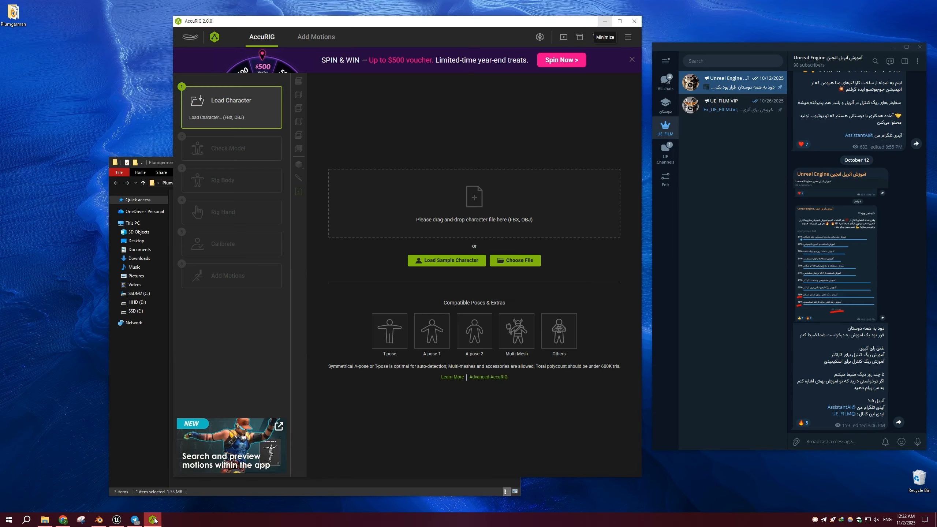
left_click_drag(155, 162, 99, 161)
left_click_drag(131, 216, 492, 221)
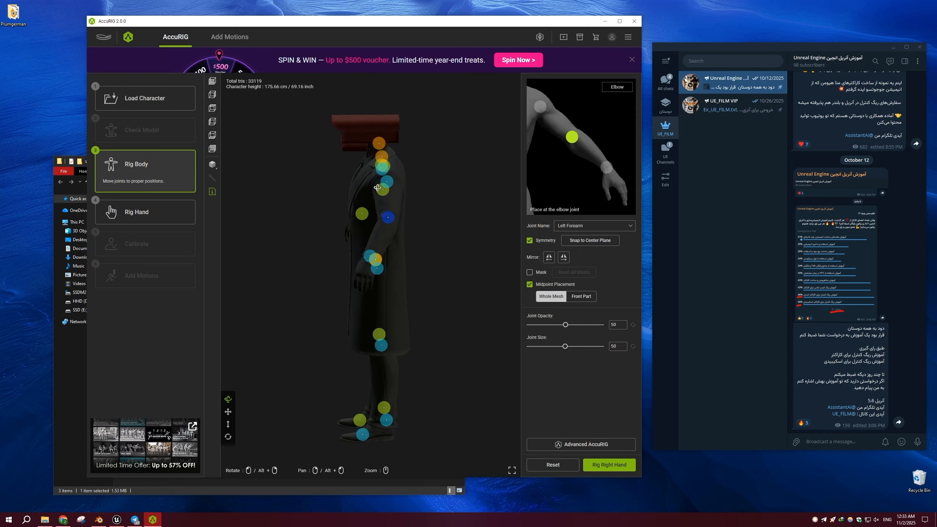
Check the placement of the left wrist joint on the body and proceed to rigging the right hand
left_click_drag(391, 328, 433, 336)
left_click(433, 293)
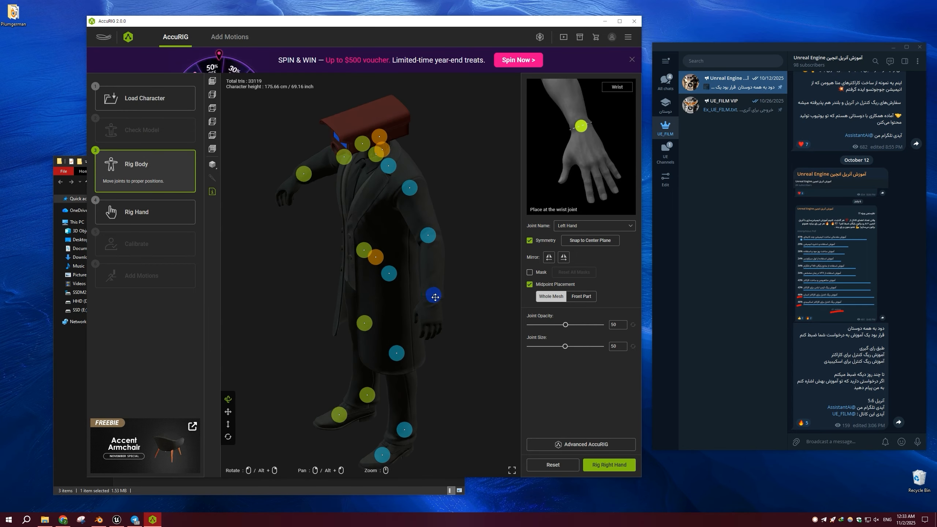
left_click_drag(434, 293, 490, 297)
left_click(609, 465)
Adjust the right hand's thumb joints and orient the Thumb Finger 3 cone perpendicular to the thumbnail
left_click_drag(358, 299, 277, 201)
left_click(379, 195)
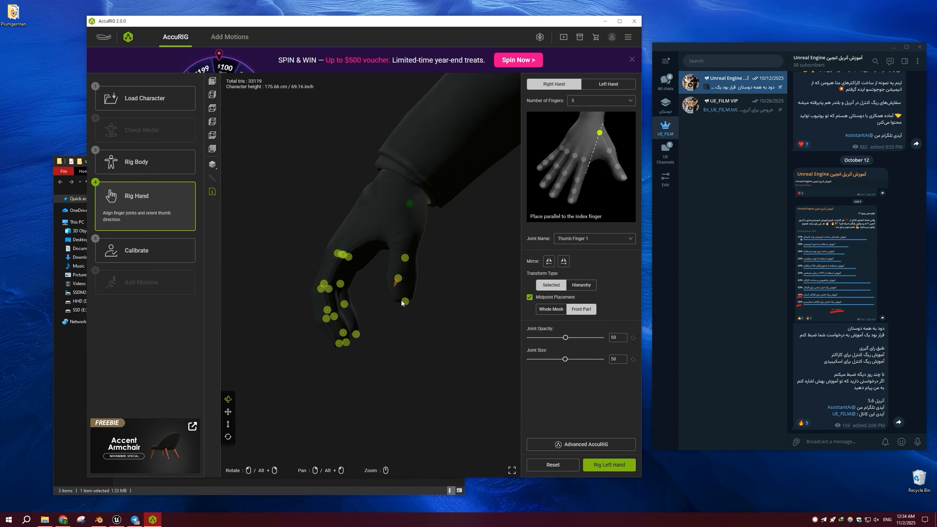
left_click(401, 300)
left_click(398, 278)
left_click_drag(406, 258, 416, 225)
left_click_drag(427, 274, 430, 263)
left_click_drag(414, 267, 430, 208)
left_click(409, 210)
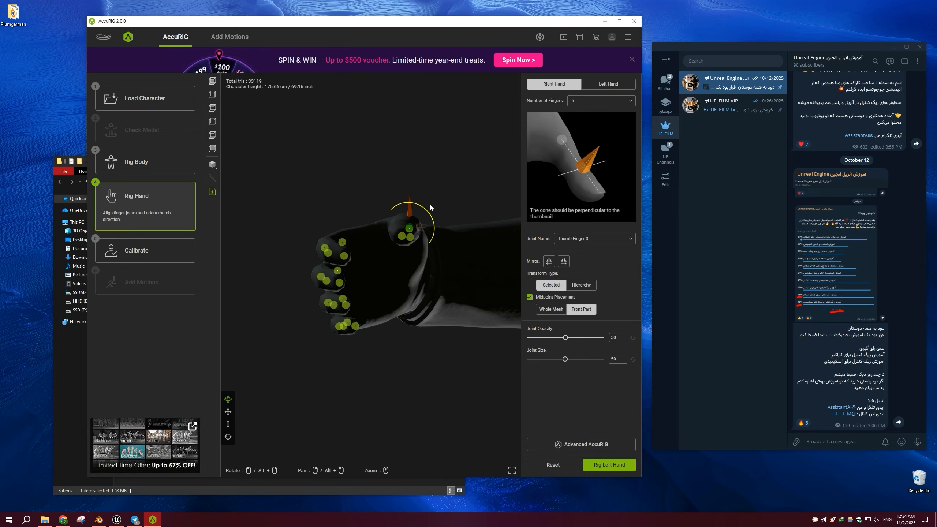
left_click_drag(437, 349, 410, 368)
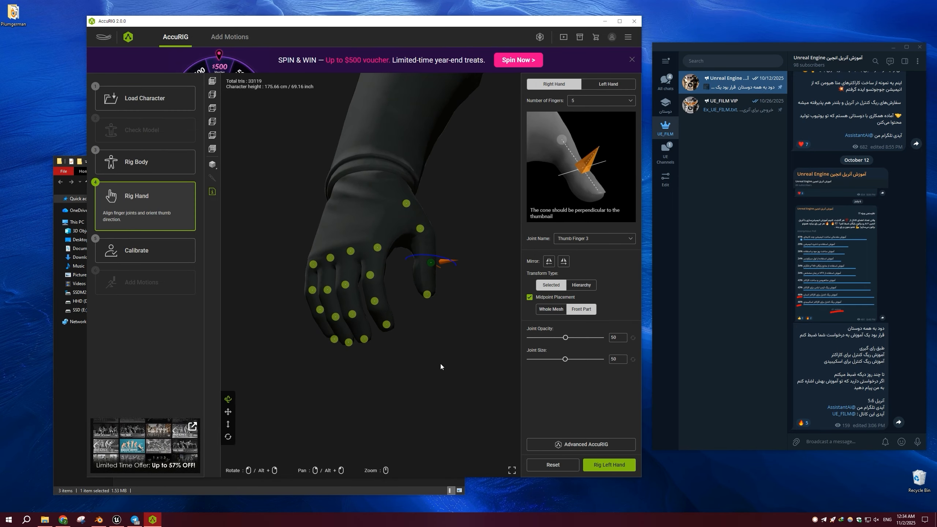
Mirror the right hand's joint setup onto the left hand and proceed to calibration
left_click(562, 263)
left_click(608, 464)
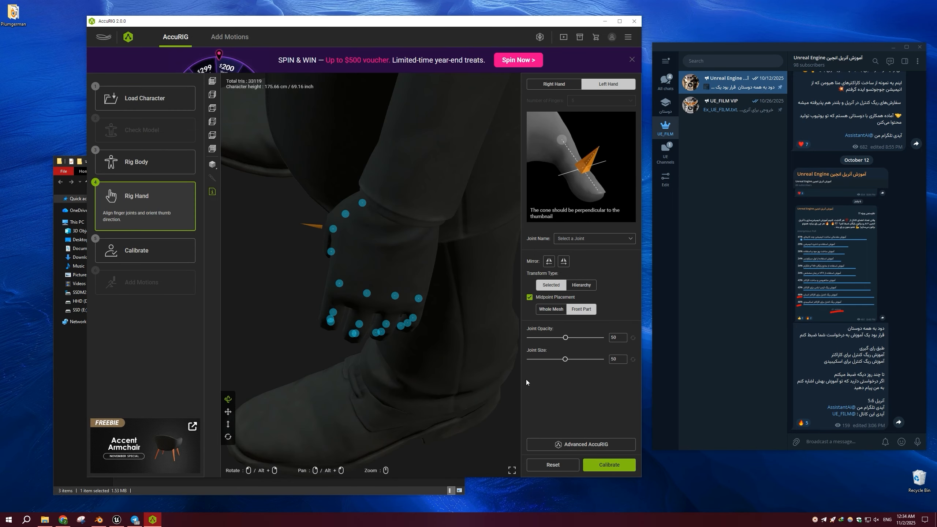
left_click(608, 464)
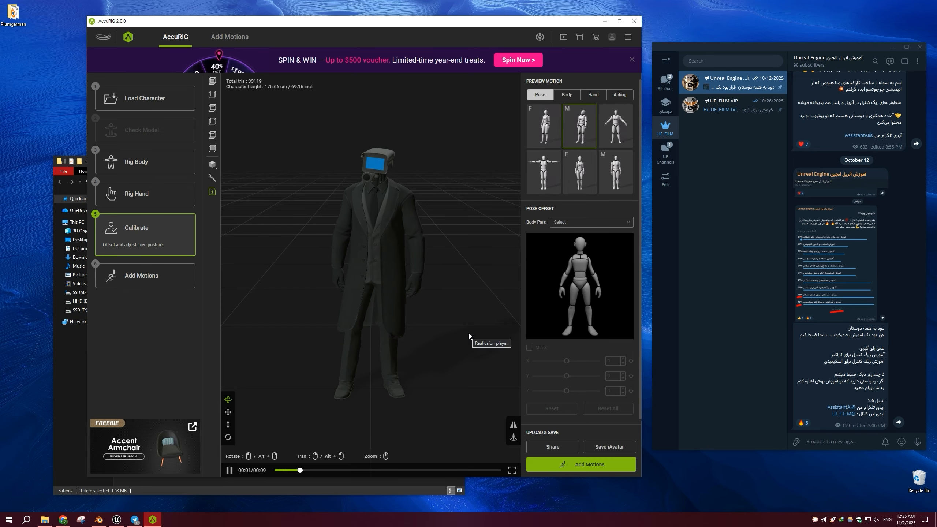
Preview the rigged character with body, hand and acting motions to examine its deformation
left_click(568, 95)
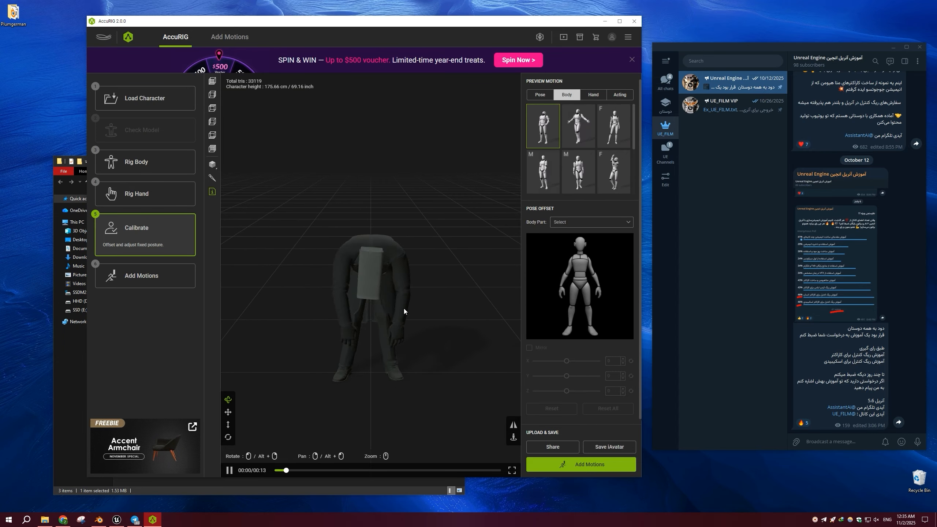
left_click(594, 95)
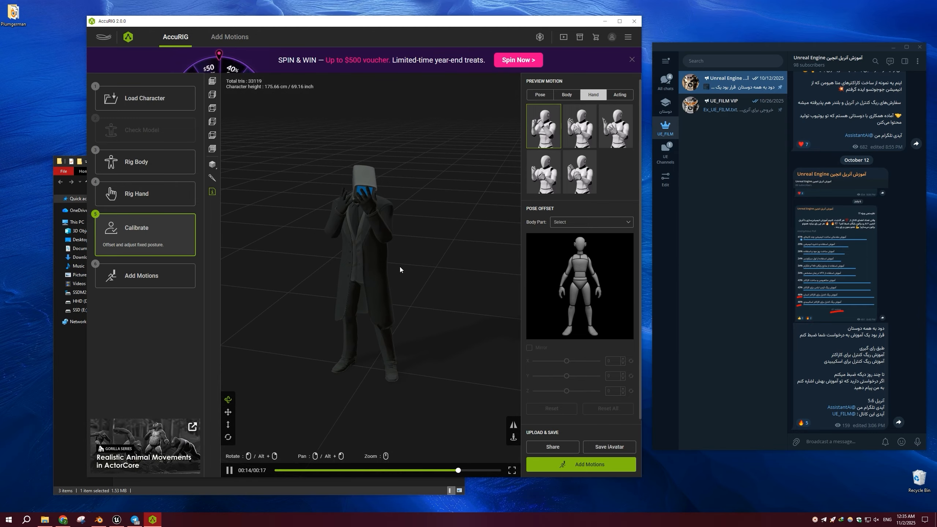
left_click(620, 94)
left_click(555, 187)
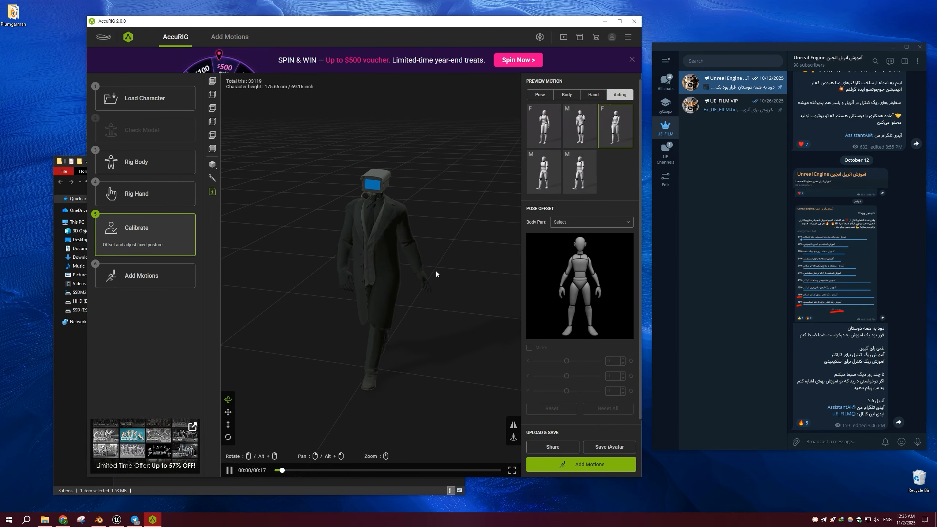
left_click(579, 171)
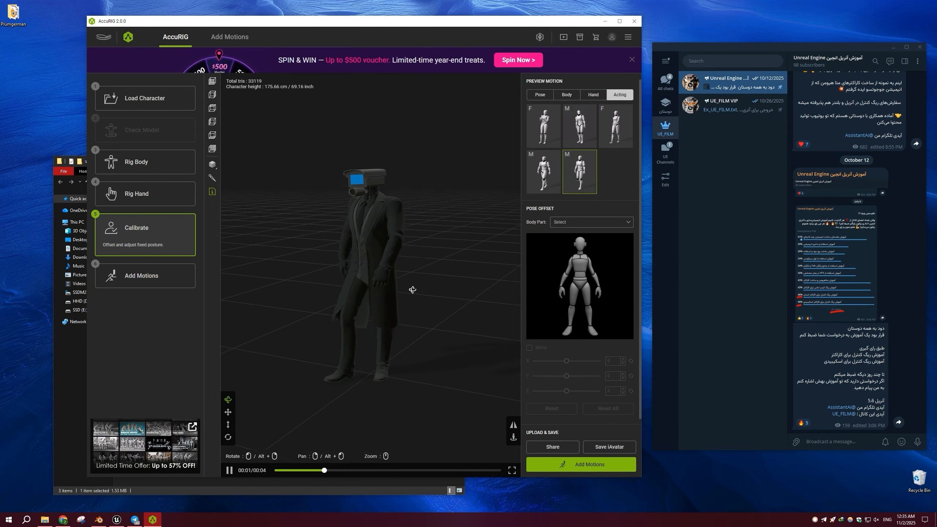
Proceed to the motions stage and export the rigged character with Unreal as the target application
left_click(554, 468)
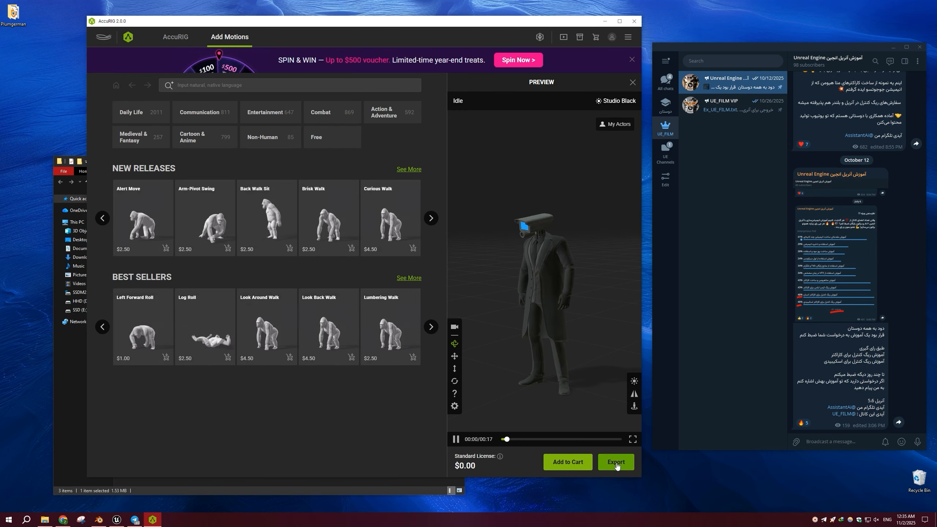
left_click(615, 462)
left_click(373, 242)
left_click(374, 146)
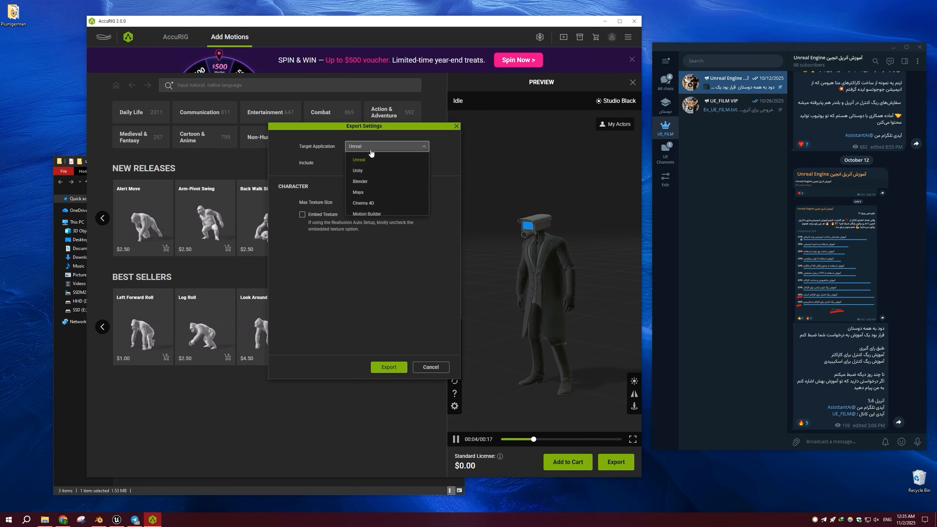
left_click(365, 161)
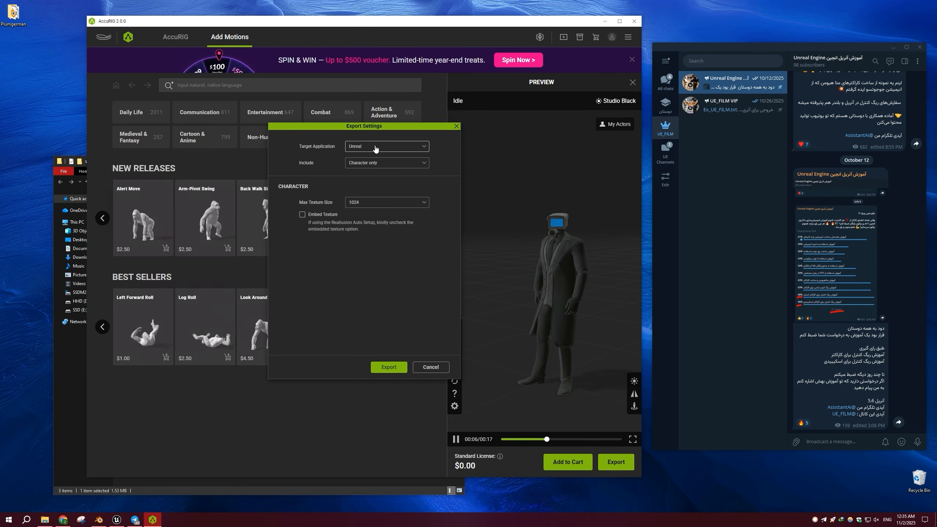
left_click(391, 368)
Save the rigged export as Arig.fbx in the Plumgerman folder, close AccuRIG and select the new file
scroll(96, 61, "up", 3)
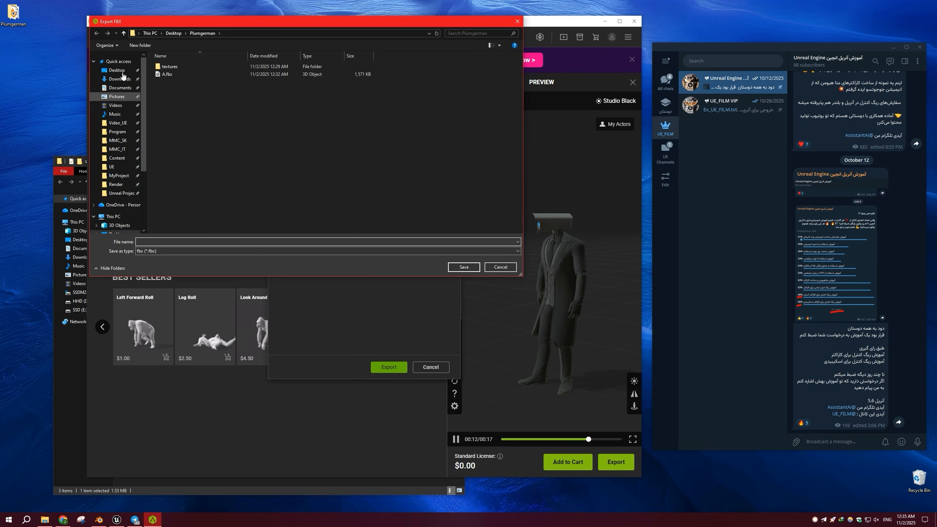
left_click(97, 62)
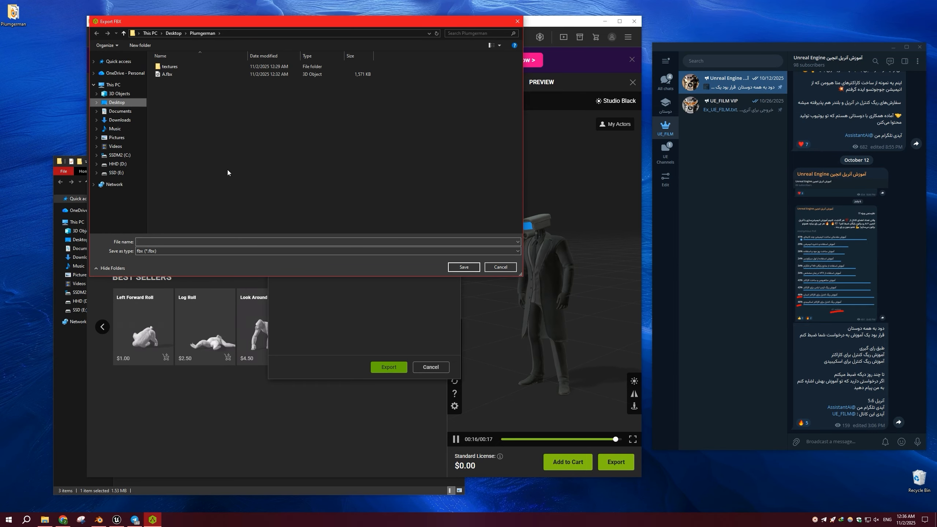
left_click(208, 240)
type("Ari")
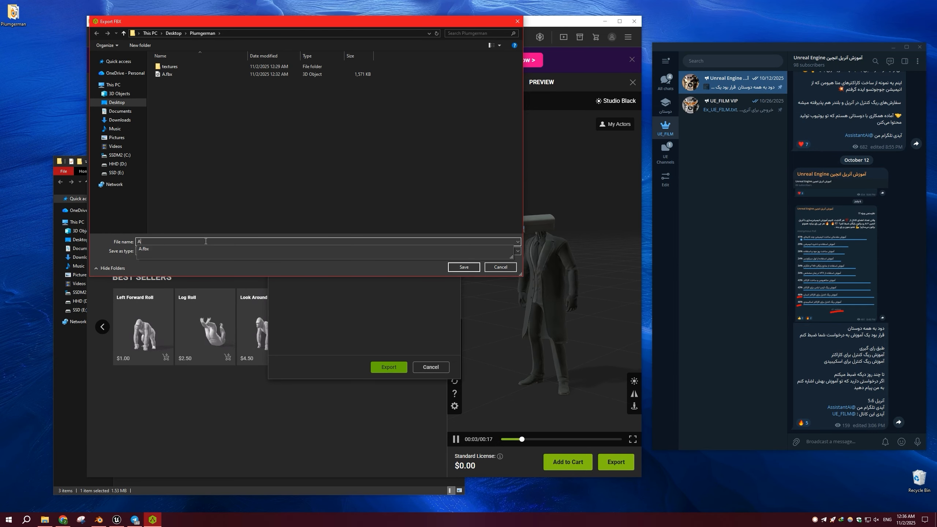
left_click(458, 267)
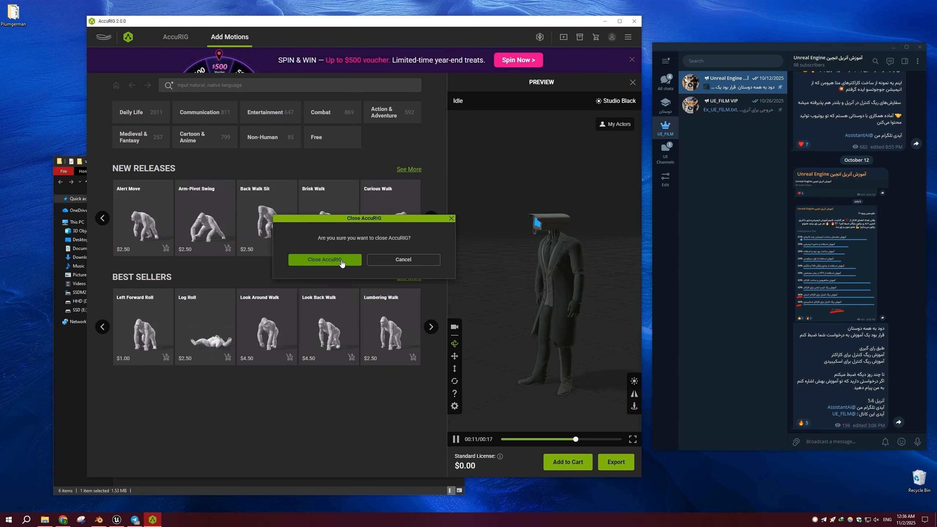
left_click(343, 264)
left_click(154, 228)
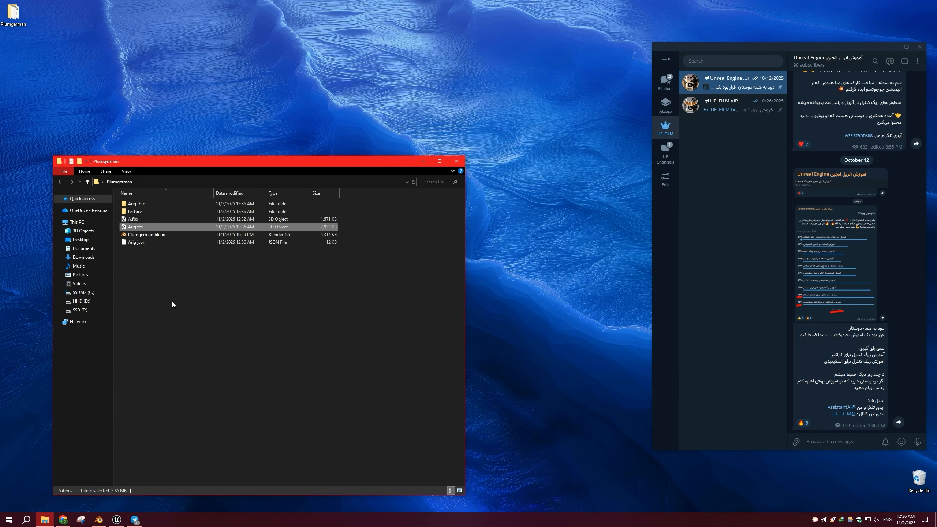
Launch a new Blender session and import Arig.fbx from the Plumgerman folder
left_click(2, 518)
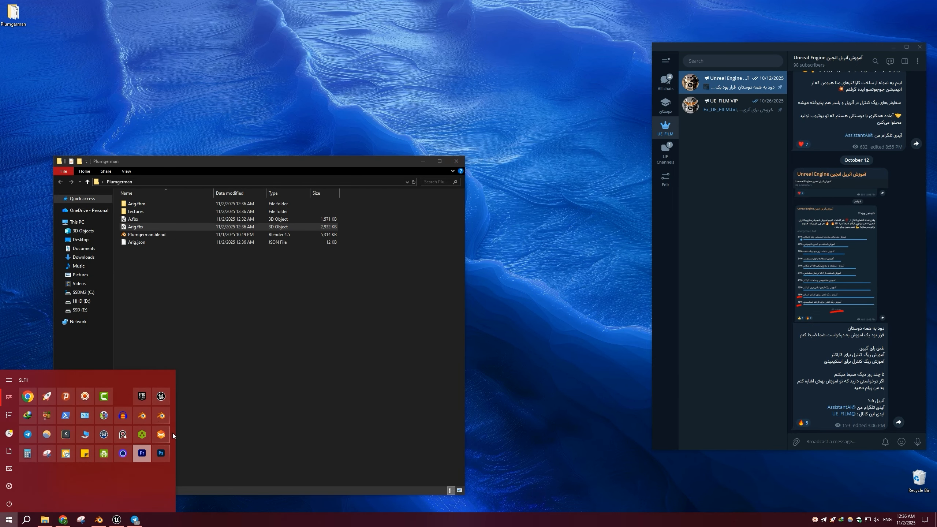
left_click(144, 417)
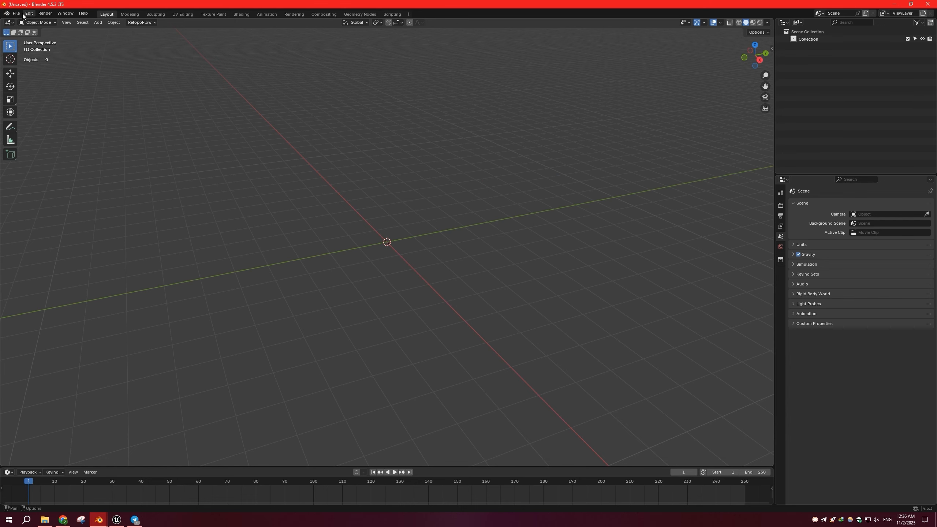
left_click(17, 13)
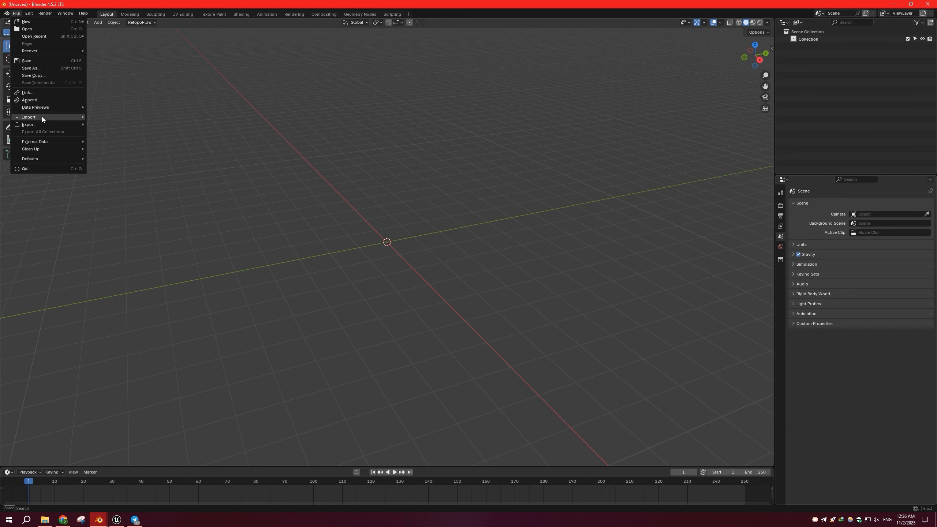
mouse_move(42, 117)
left_click(123, 188)
left_click(306, 268)
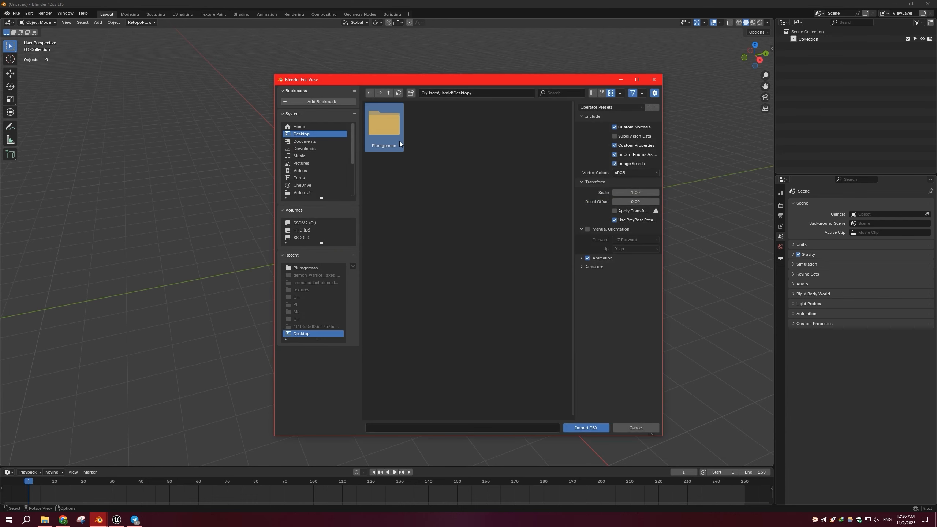
double_click(508, 146)
Show the armature's bone names and display its bones in front of the mesh
middle_click_drag(416, 229, 440, 229)
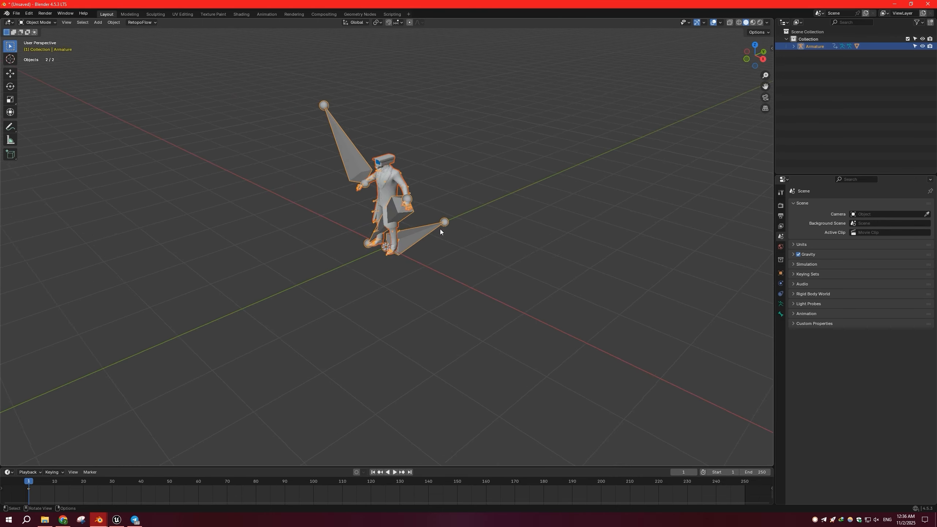
key("KP_Decimal")
key("KP_1")
scroll(429, 244, "up", 6)
middle_click_drag(516, 314, 493, 309)
scroll(502, 311, "down", 3)
left_click(780, 303)
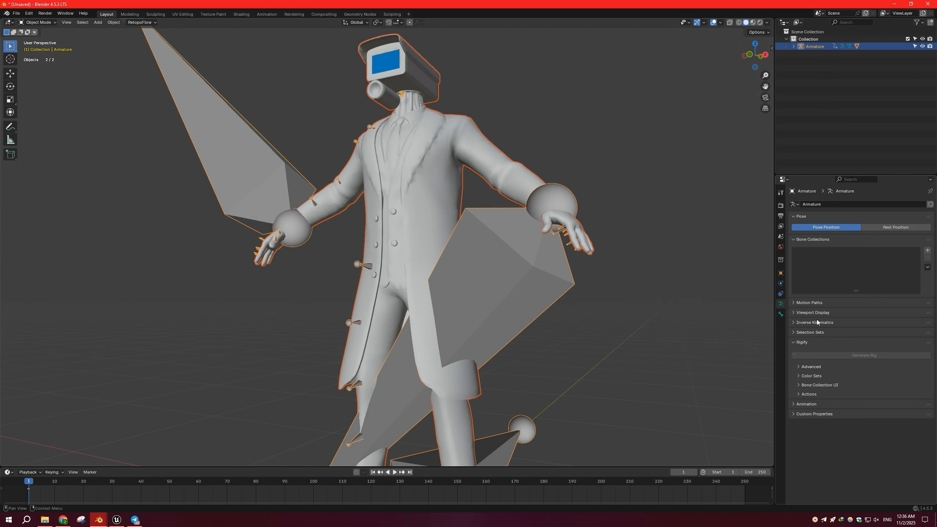
left_click(849, 333)
left_click(849, 357)
scroll(482, 311, "up", 3)
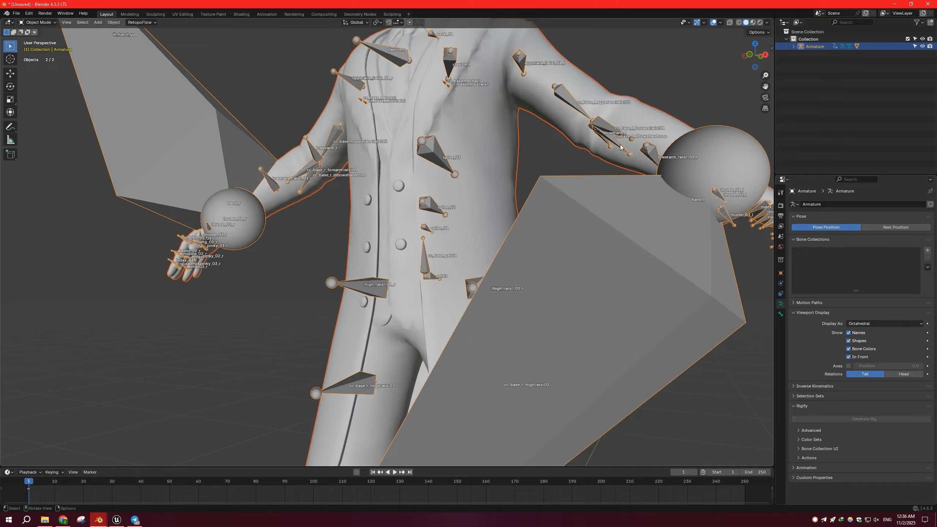
scroll(622, 143, "down", 6)
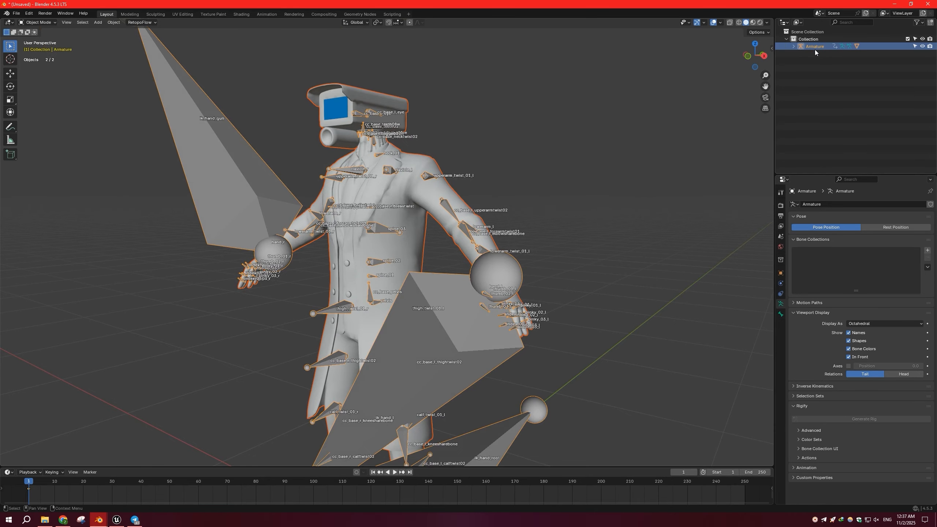
Enlarge the timeline area and change it into a Text Editor
left_click_drag(575, 469, 575, 348)
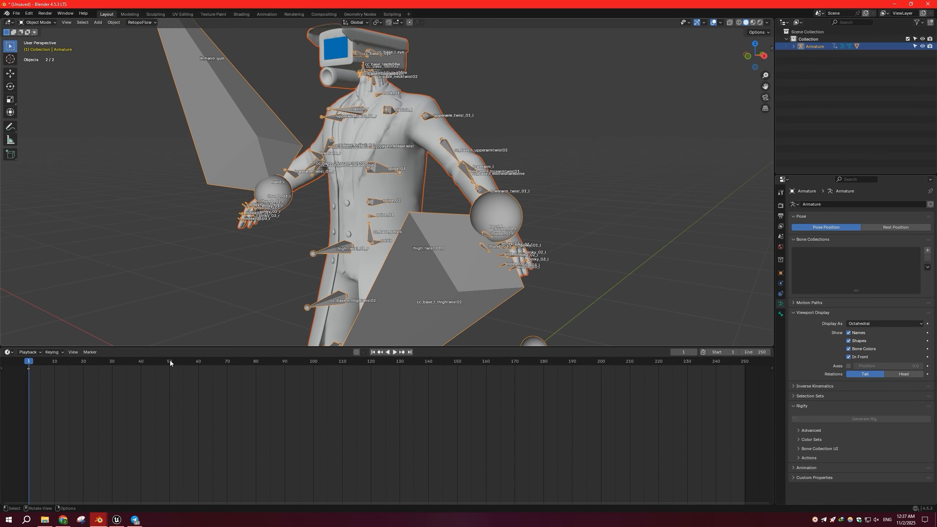
left_click(8, 352)
left_click(166, 372)
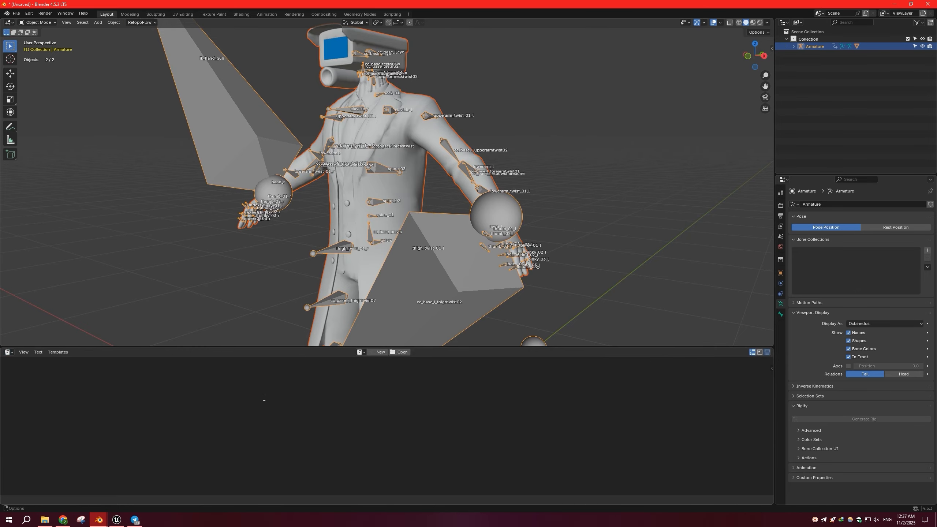
Copy the complete script from Armature_Root.txt in the UE_FILM VIP Telegram channel and close the file
left_click(824, 520)
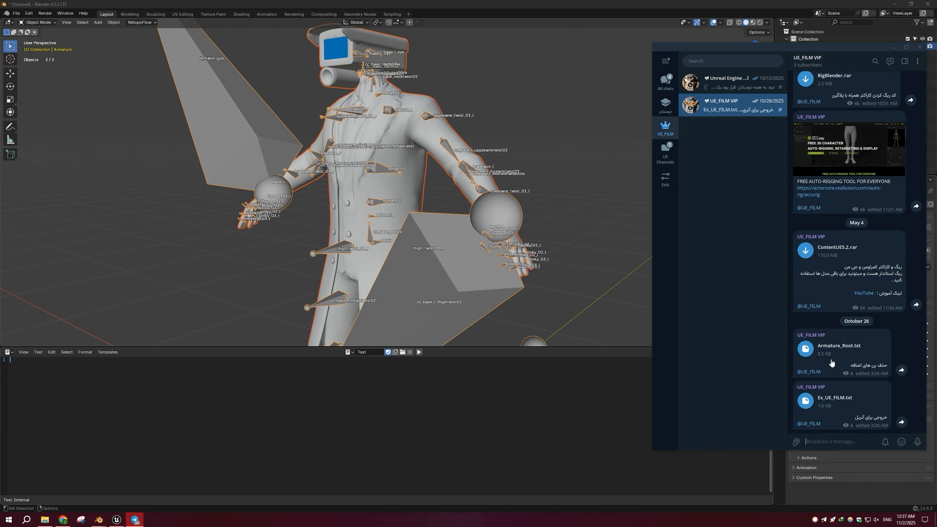
left_click(807, 351)
left_click(490, 258)
key("ctrl+a")
right_click(417, 249)
left_click(428, 273)
left_click(766, 68)
Paste the copied armature script into the new text in Blender's text editor and run it on the selected character
right_click(410, 375)
left_click(409, 381)
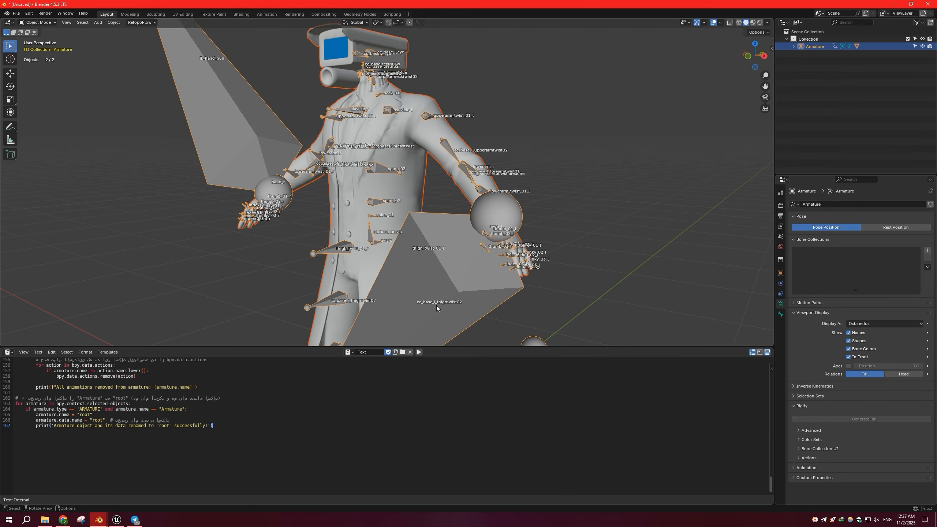
left_click(420, 352)
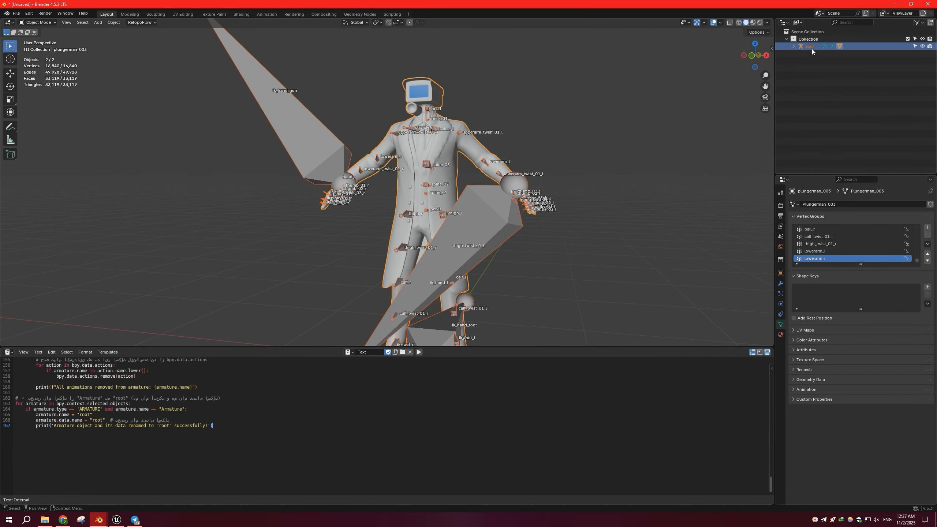
middle_click_drag(357, 252, 363, 250)
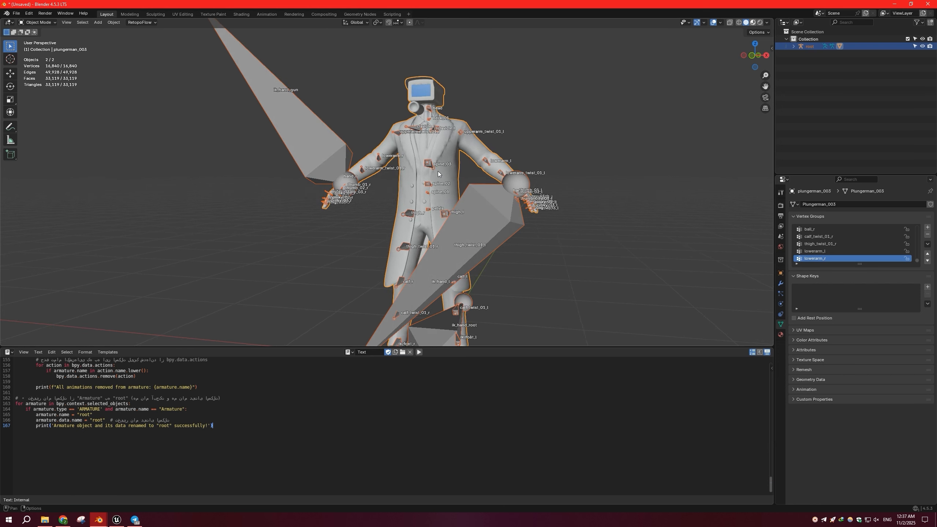
scroll(454, 210, "down", 3)
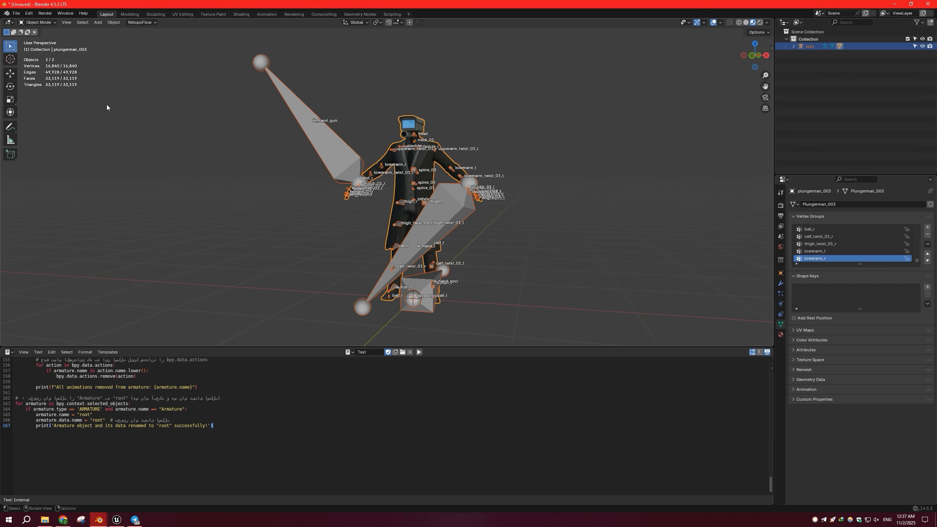
Check which operator presets the FBX export dialog offers, then cancel the export
left_click(16, 13)
mouse_move(54, 126)
left_click(117, 190)
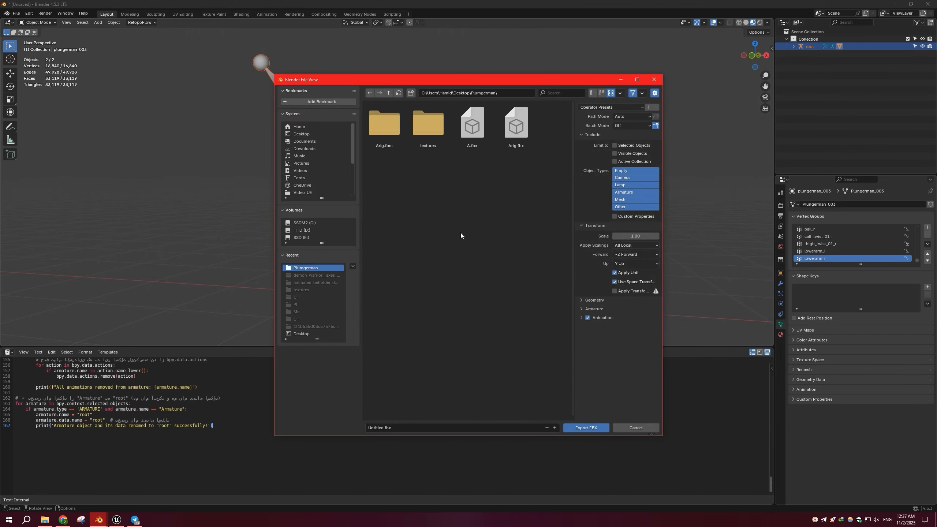
left_click(598, 108)
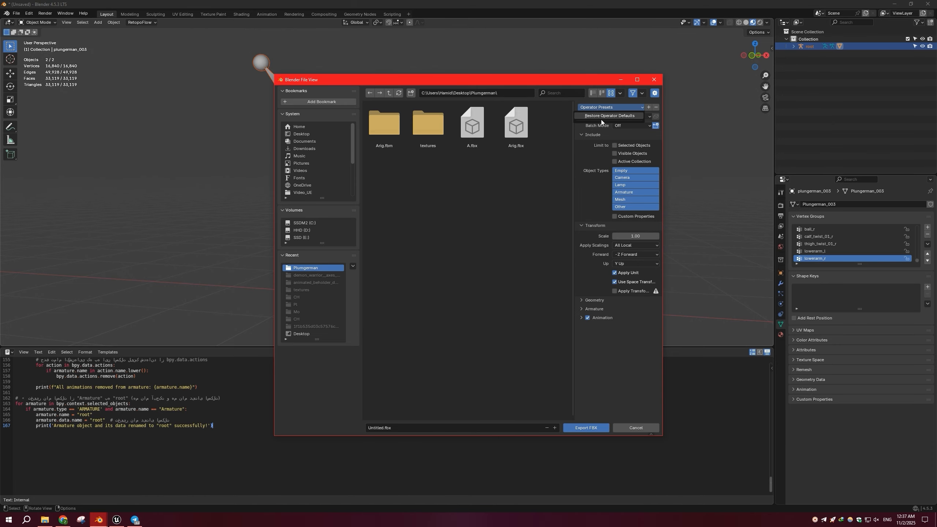
left_click(601, 117)
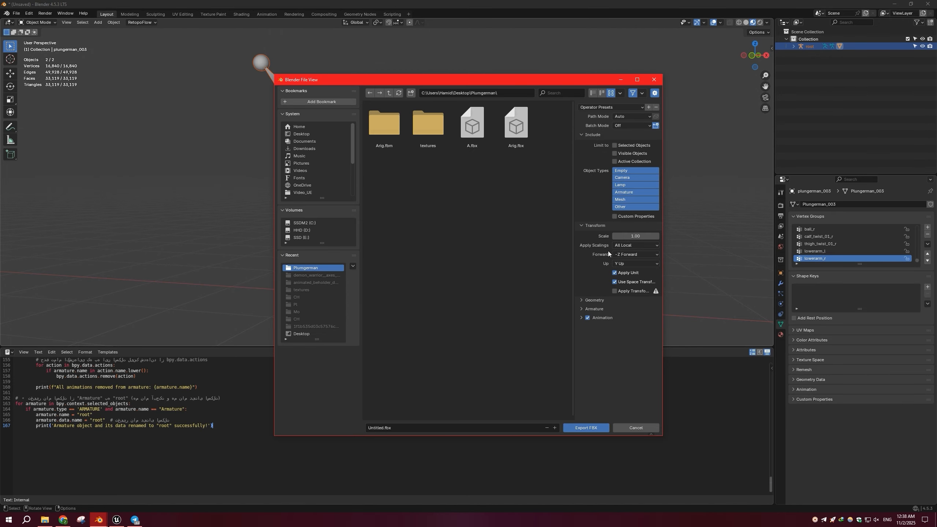
left_click(635, 428)
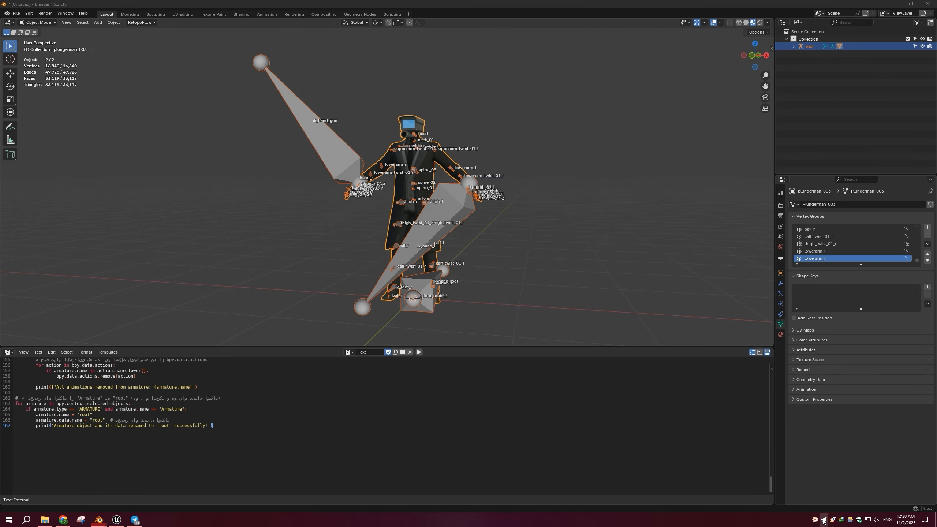
Copy the complete script from Ex_UE_FILM.txt in the Telegram channel and close the file
left_click(823, 520)
left_click(805, 401)
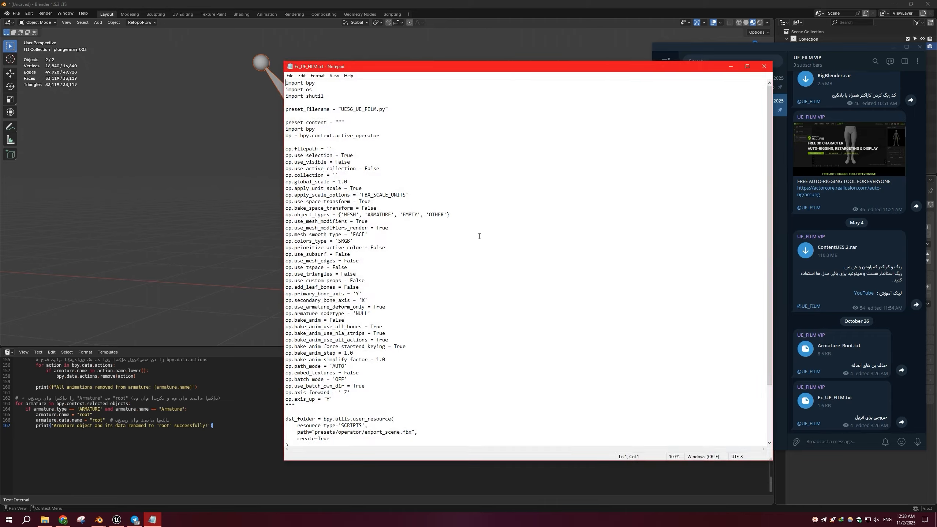
key("ctrl+a")
right_click(446, 238)
left_click(424, 260)
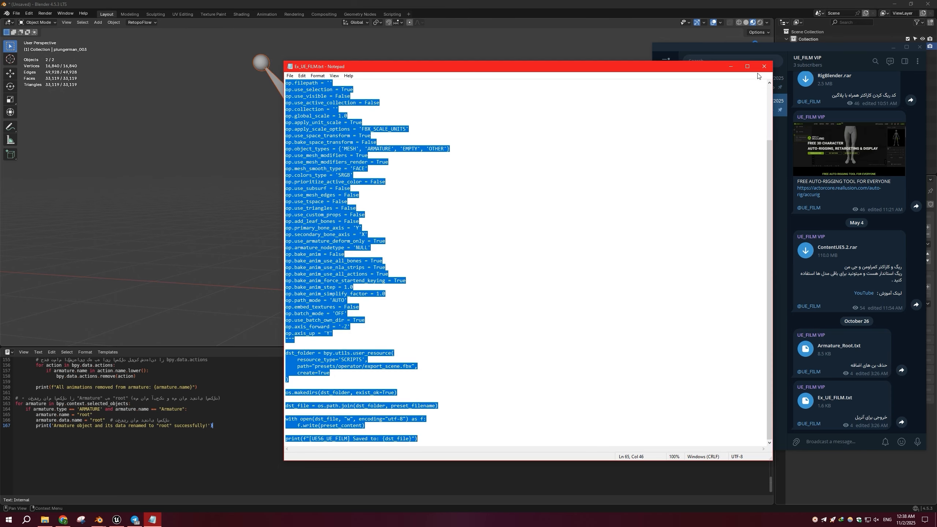
key("alt+F4")
Replace the old script in Blender's text editor with the copied export preset script, run it, and enlarge the 3D viewport
left_click(399, 415)
key("ctrl+a")
key("BackSpace")
right_click(364, 436)
left_click(364, 437)
left_click_drag(428, 354, 428, 398)
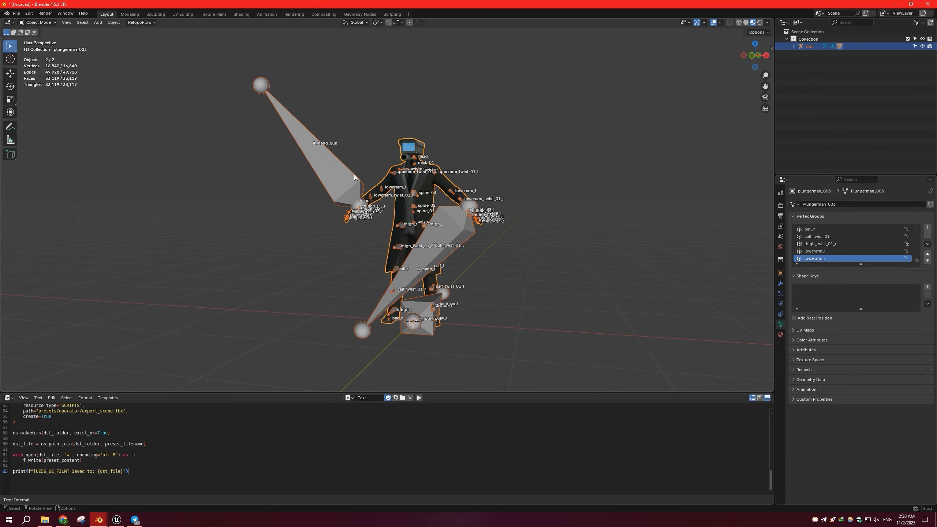
Select both the character mesh and the root armature, with the armature as the active object
left_click(328, 252)
key("ctrl+a")
key("Escape")
left_click(379, 250)
left_click(376, 250)
left_click(377, 249, "shift")
Start an FBX export into the desktop's Plumgerman folder with the file name Plumgerman.fbx
left_click(16, 13)
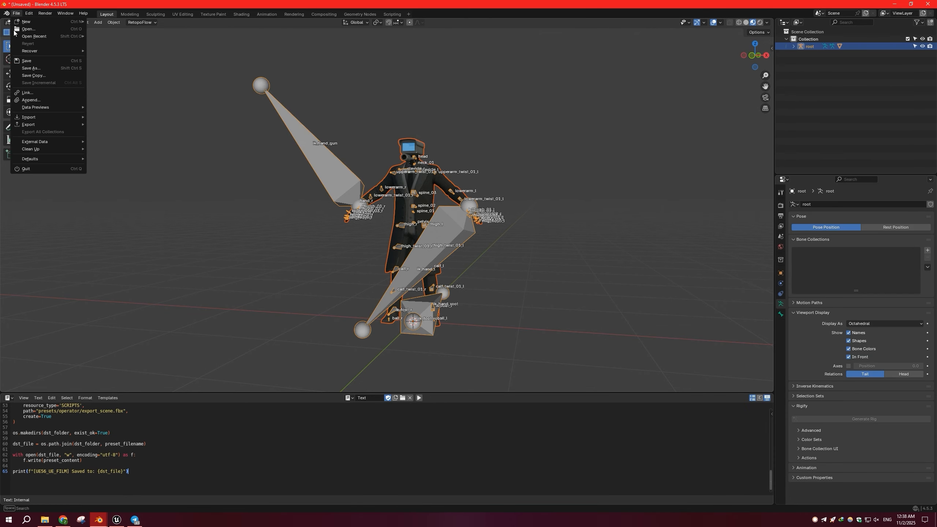
mouse_move(39, 125)
left_click(111, 187)
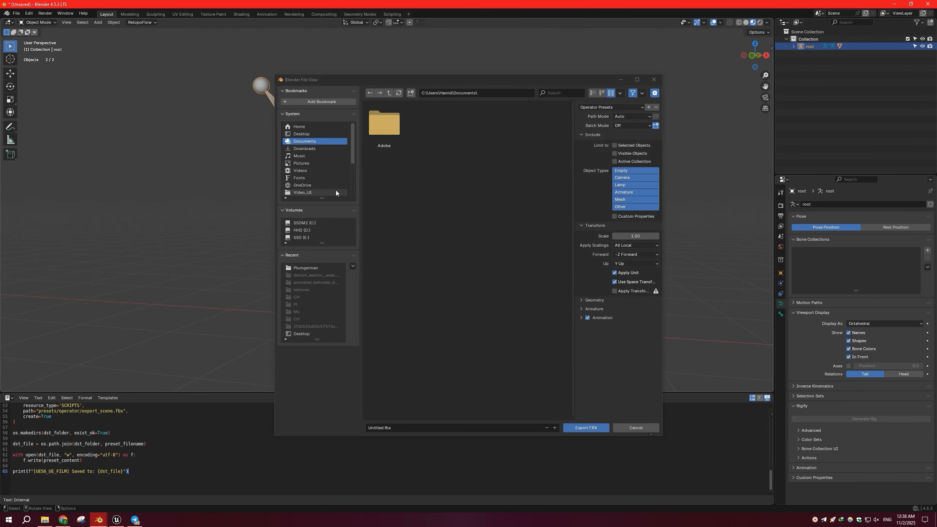
left_click(307, 134)
double_click(396, 134)
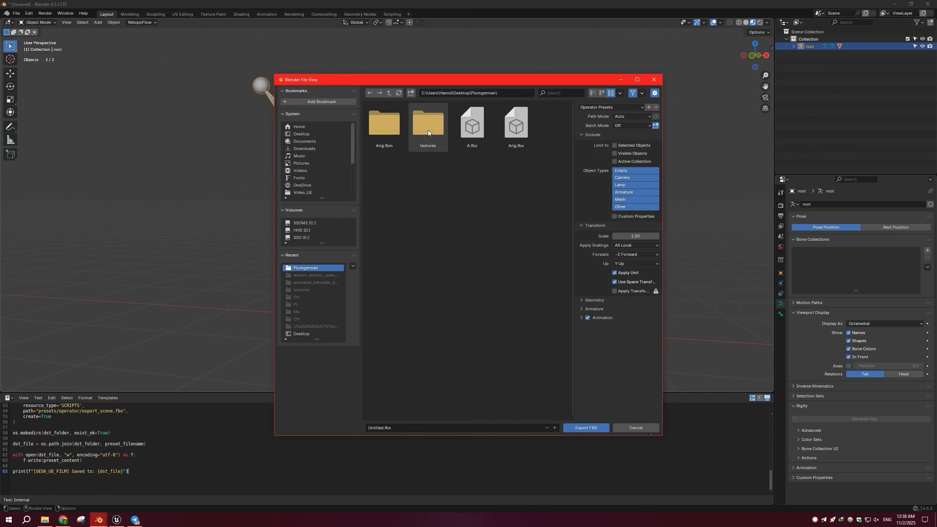
left_click_drag(472, 93, 482, 93)
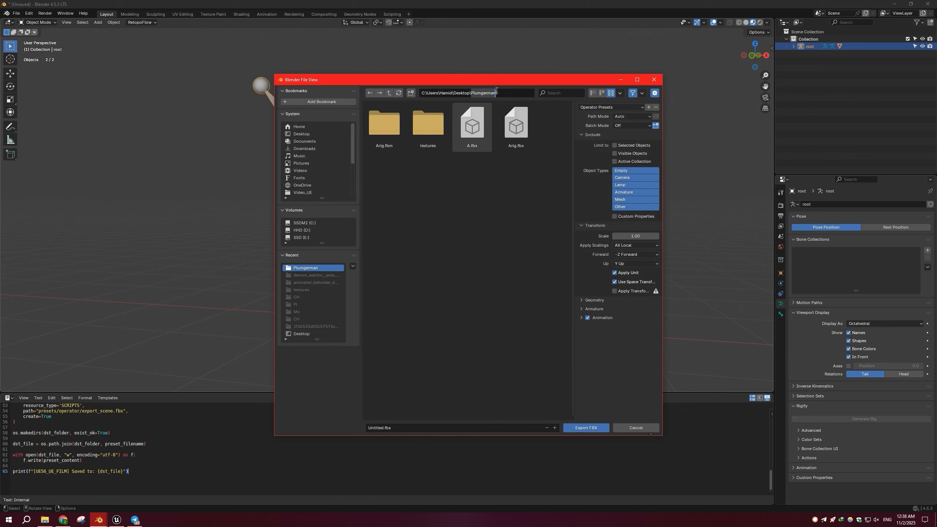
left_click(410, 432)
key("Escape")
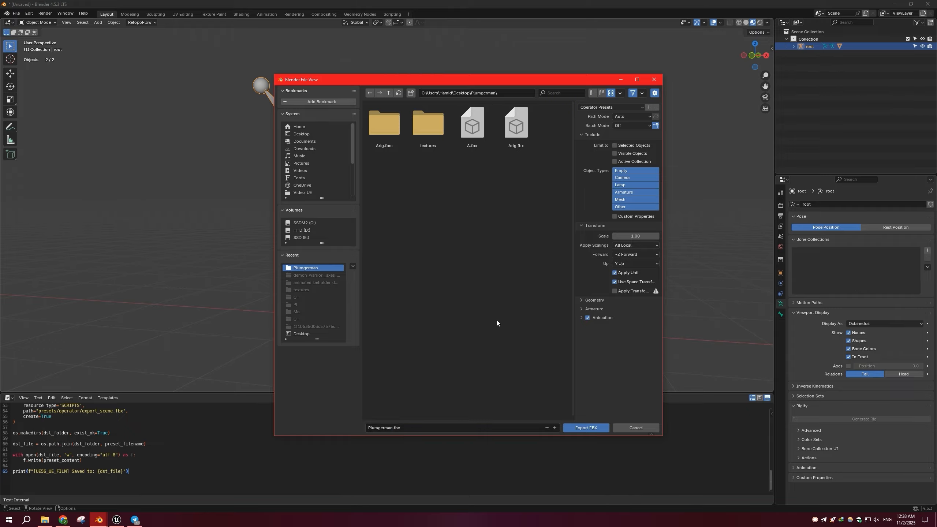
Export the character with the UE56 UE FILM preset and select Plumgerman.fbx in its Windows folder
left_click(596, 107)
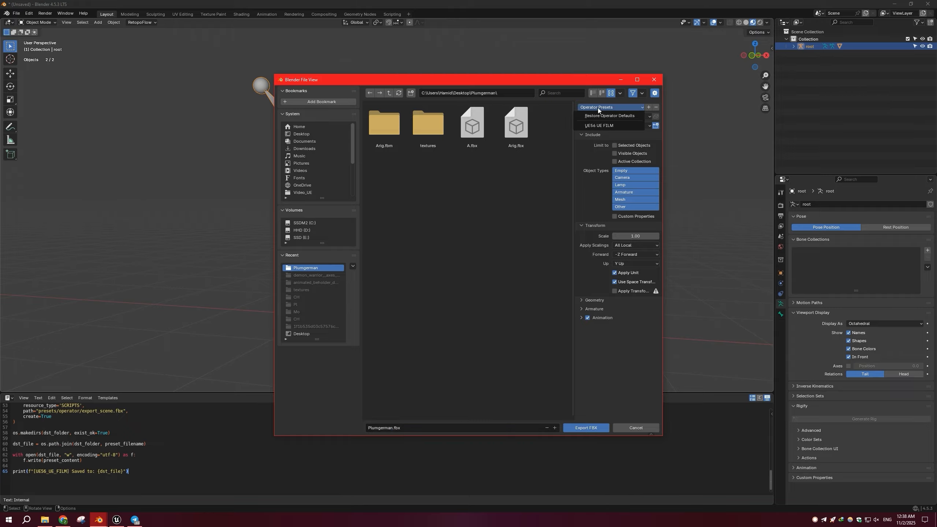
left_click(615, 126)
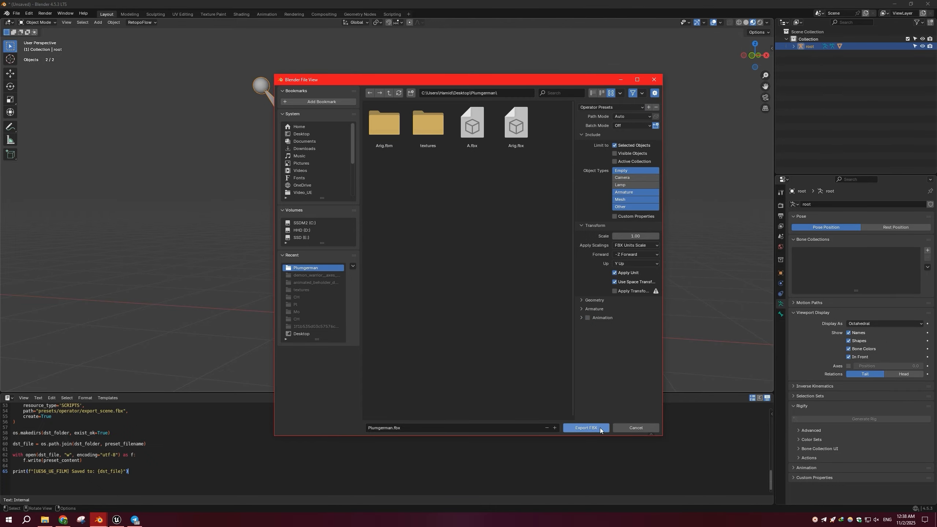
left_click(582, 430)
scroll(435, 251, "down", 1)
mouse_move(434, 251)
middle_mouse_down()
mouse_move(419, 251)
mouse_move(429, 250)
middle_mouse_up()
left_click(895, 4)
left_click(144, 250)
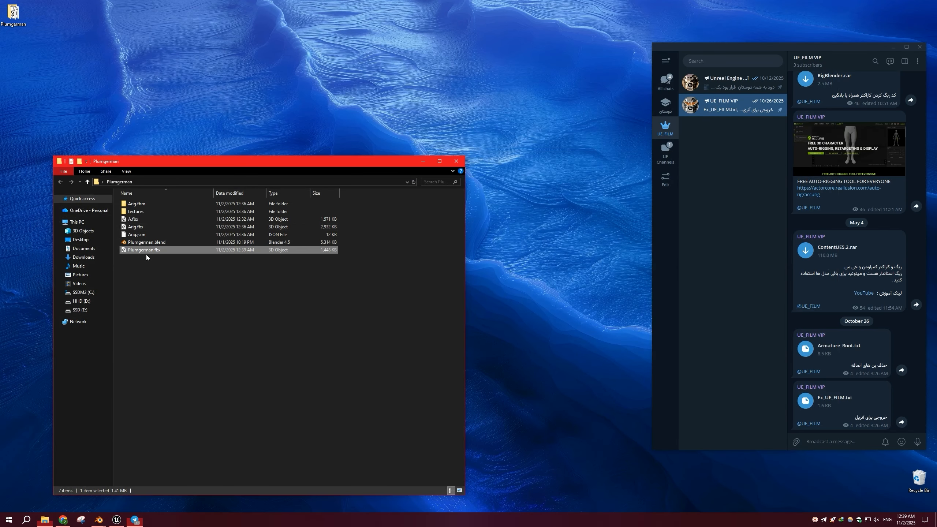
Switch to Unreal Engine, create a folder named Plumgerman inside UE_FILM and open it
left_click(116, 519)
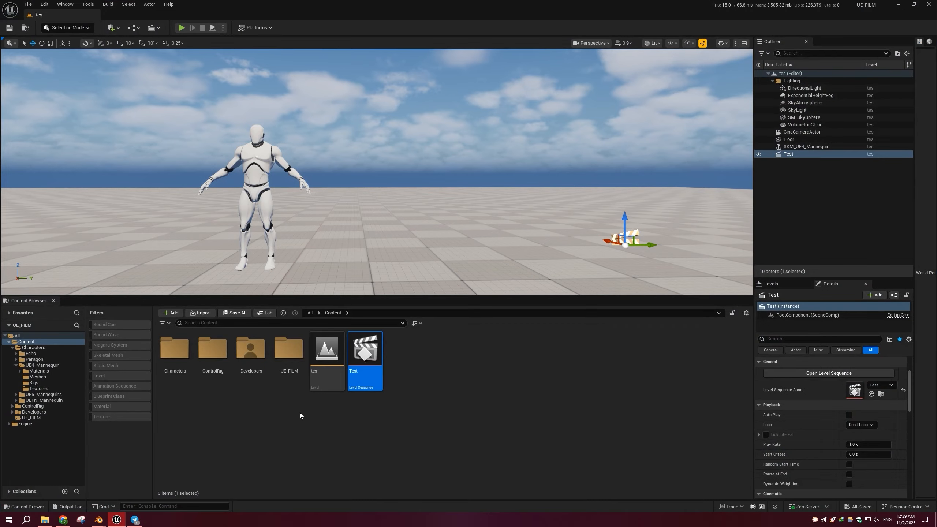
double_click(283, 383)
right_click(350, 408)
left_click(376, 167)
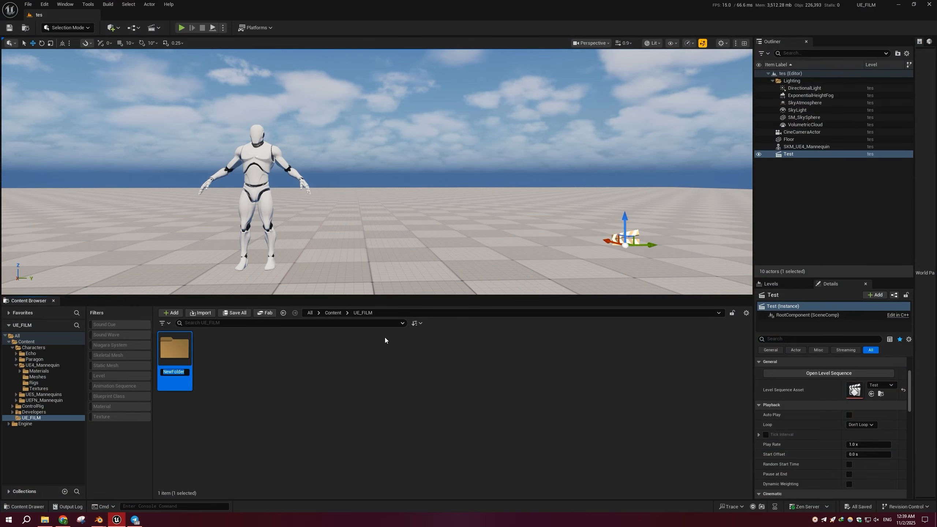
right_click(181, 372)
left_click(195, 412)
key("Return")
double_click(180, 357)
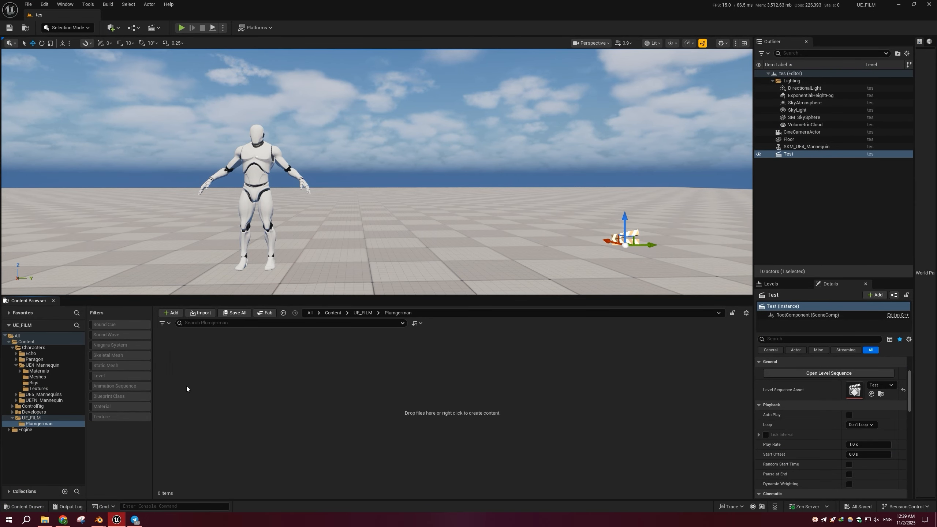
Import Plumgerman.fbx from the Windows folder into Unreal's Plumgerman folder using the Default Assets Pipeline
key("alt+Tab")
left_click_drag(145, 252, 494, 416)
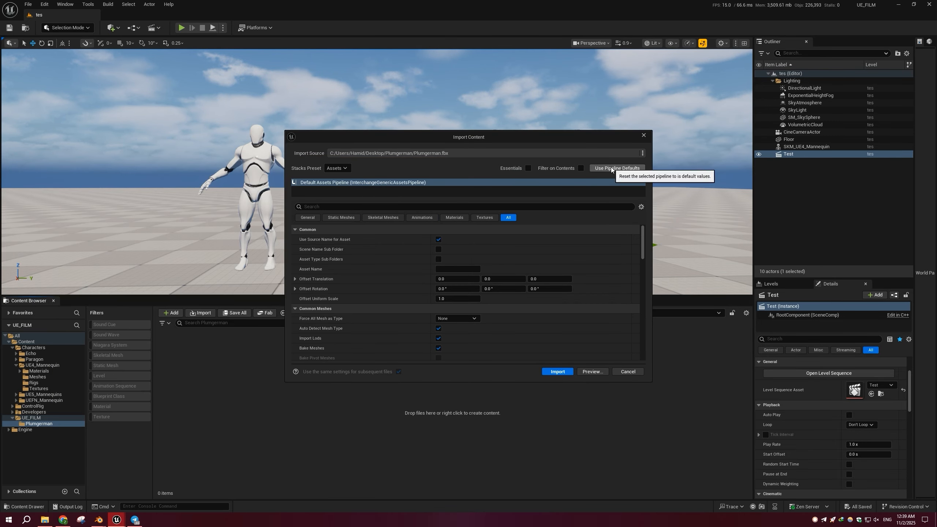
left_click(556, 372)
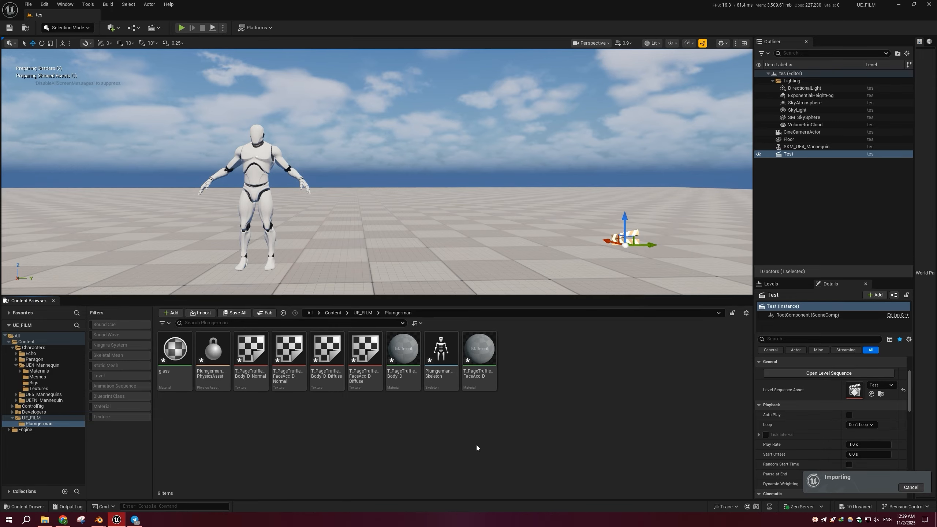
Create a subfolder named Mat beside the imported Plumgerman assets
right_click(475, 445)
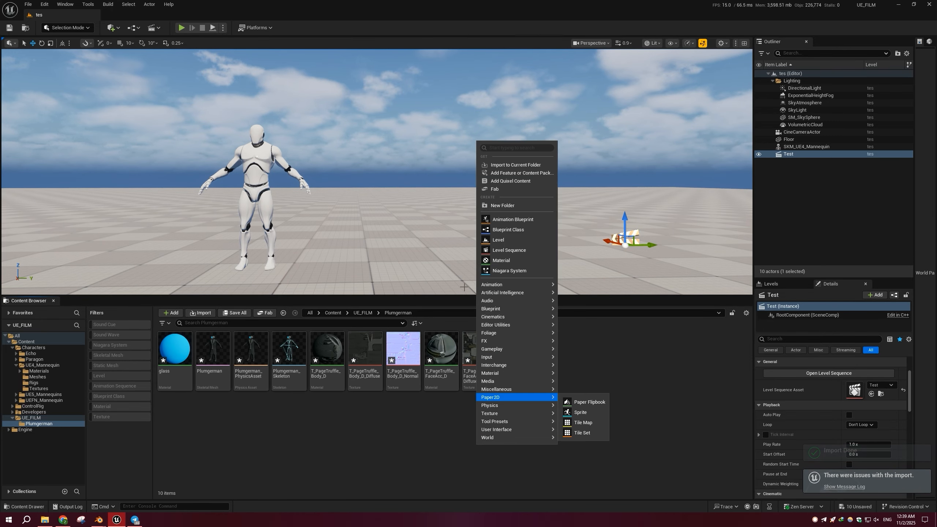
left_click(502, 157)
type("Mat")
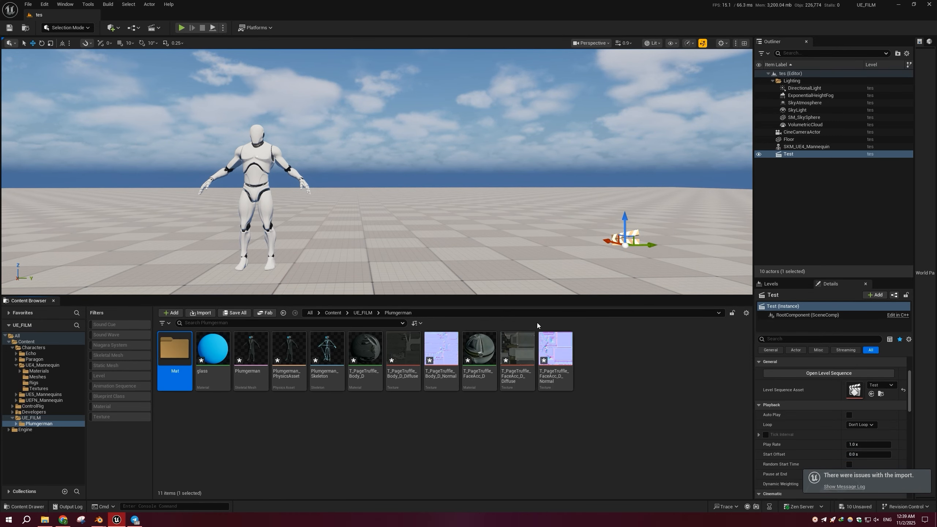
Move the glass, body and face materials and the four diffuse and normal textures into the Mat folder
left_click(213, 348)
left_click(365, 349, "ctrl")
left_click(403, 349, "ctrl")
left_click(441, 349, "ctrl")
left_click(479, 349, "ctrl")
left_click(522, 358, "ctrl")
left_click(555, 348, "ctrl")
left_click_drag(213, 349, 182, 371)
left_click(182, 372)
Open the Plumgerman skeletal mesh, inspect the imported character from another angle, and close its editor
left_click(221, 358)
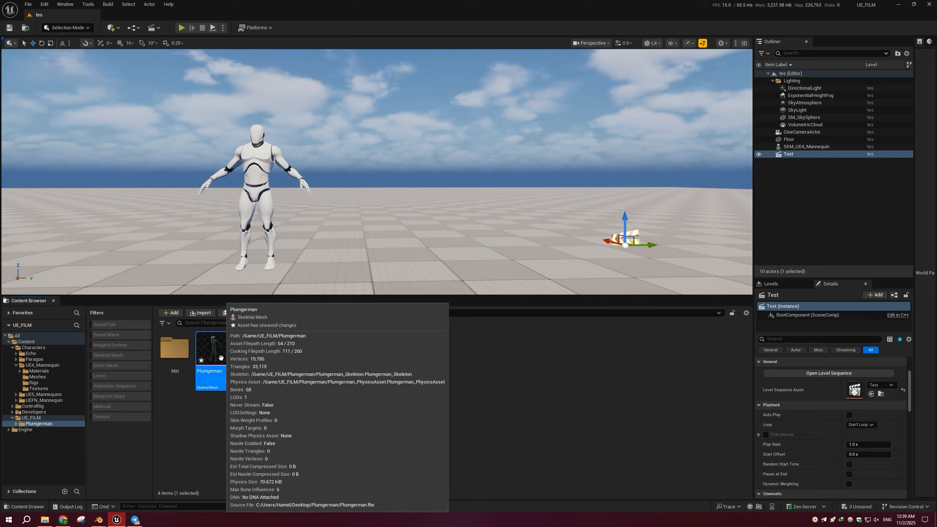
double_click(220, 358)
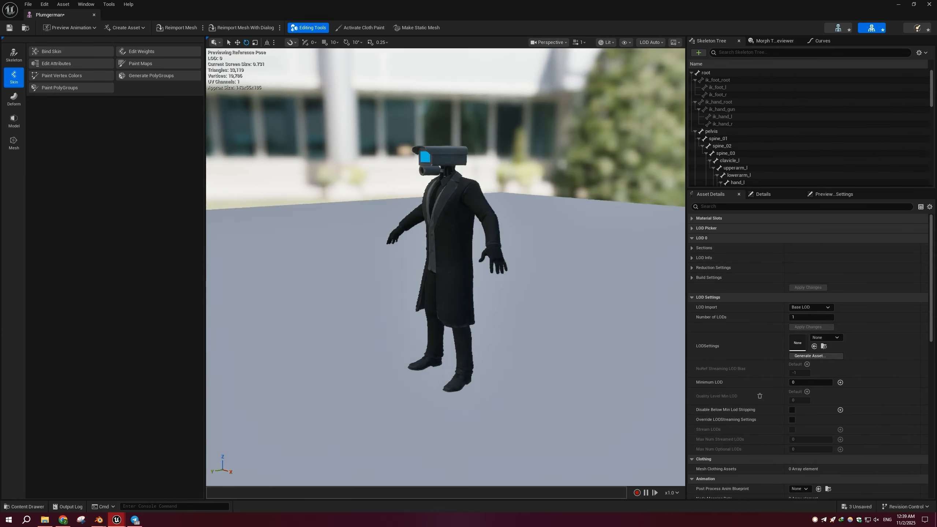
left_click_drag(463, 243, 538, 230, "alt")
left_click(929, 4)
Place the Plumgerman skeletal mesh in the level beside the white mannequin and activate the Rotate tool
left_click_drag(213, 349, 310, 272)
key("e")
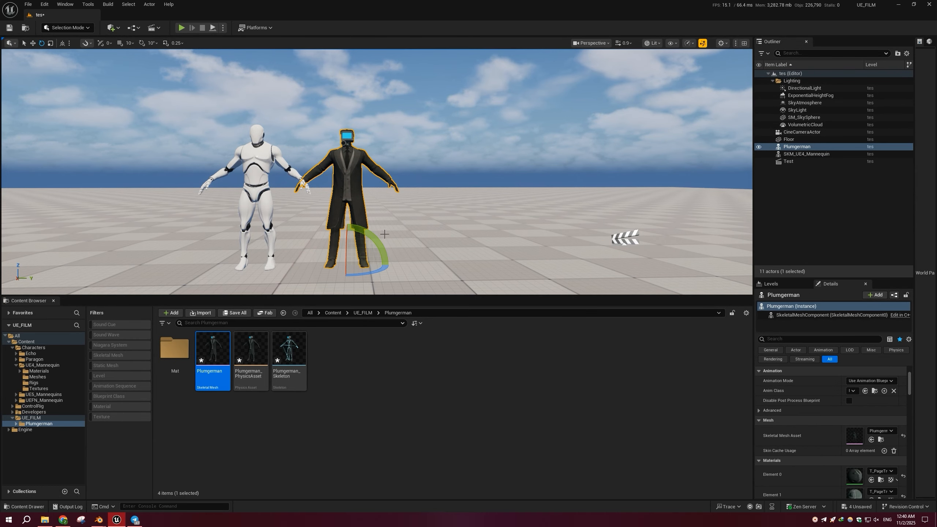
Create a Modular Rig from the Plumgerman skeletal mesh and open it
right_click(221, 353)
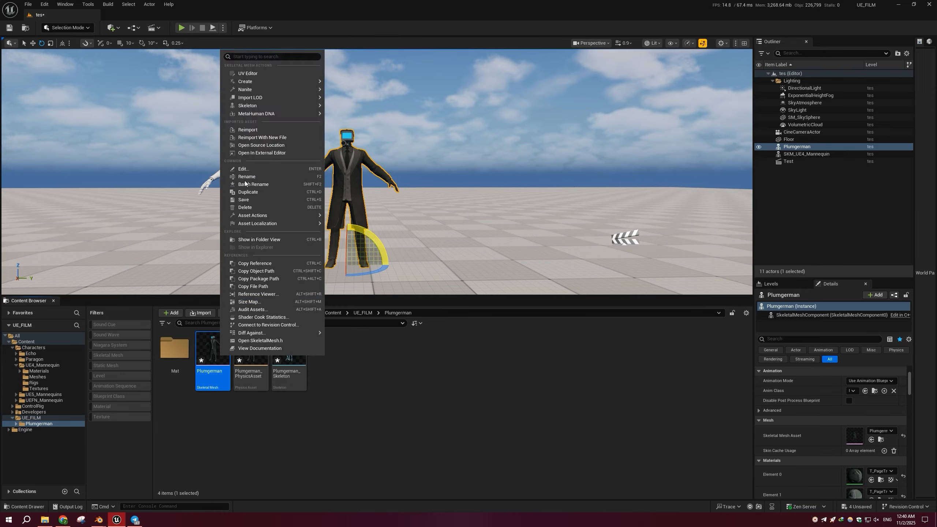
mouse_move(258, 82)
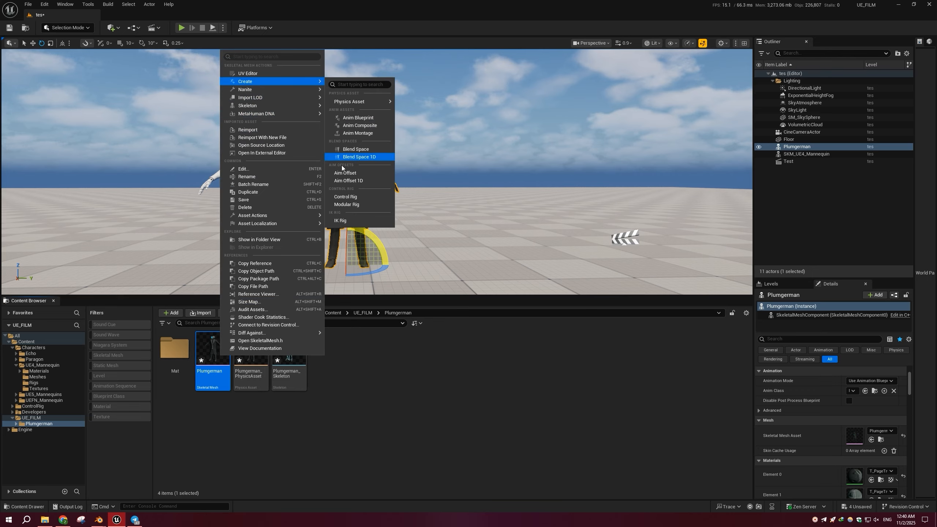
left_click(360, 205)
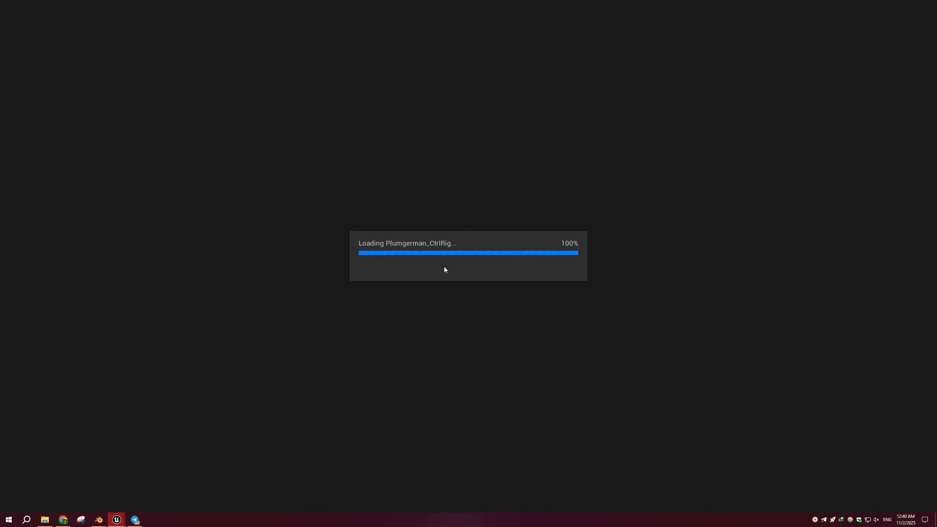
Add the Spine module to the character's spine_01_socket
scroll(444, 266, "down", 4)
scroll(94, 226, "down", 5)
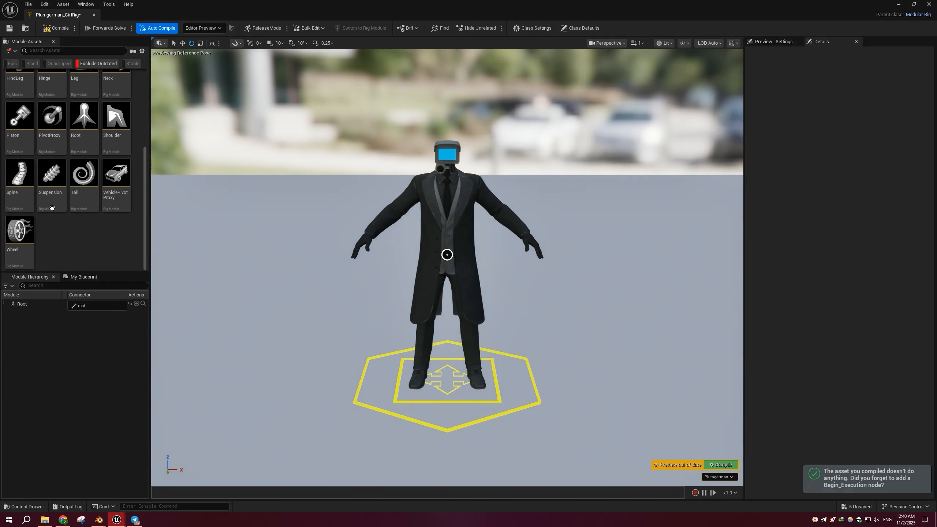
left_click_drag(19, 173, 448, 258)
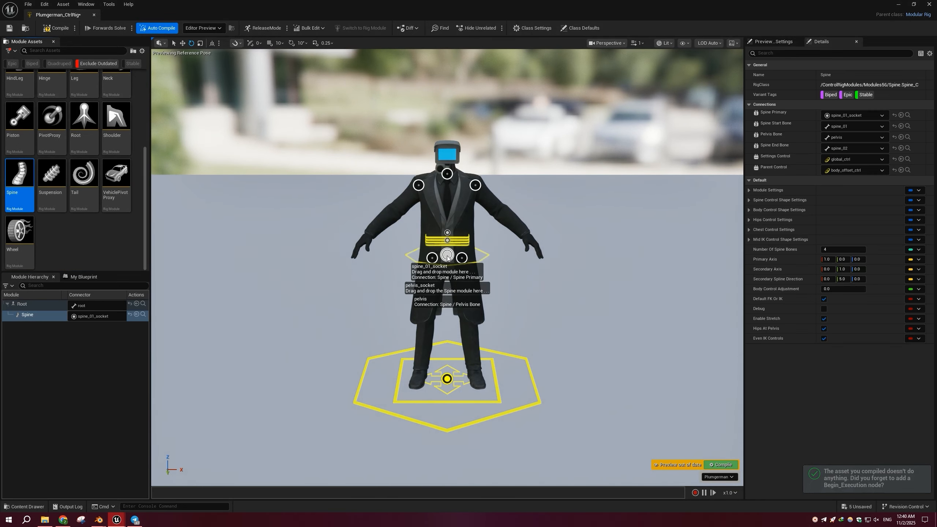
Add Leg modules to both thigh sockets, Arm modules to both shoulder sockets, and the Neck module to the neck_socket
scroll(74, 167, "up", 3)
left_click_drag(84, 148, 461, 257)
left_click_drag(84, 147, 432, 258)
scroll(113, 107, "up", 2)
left_click_drag(113, 106, 419, 185)
left_click_drag(123, 206, 452, 178)
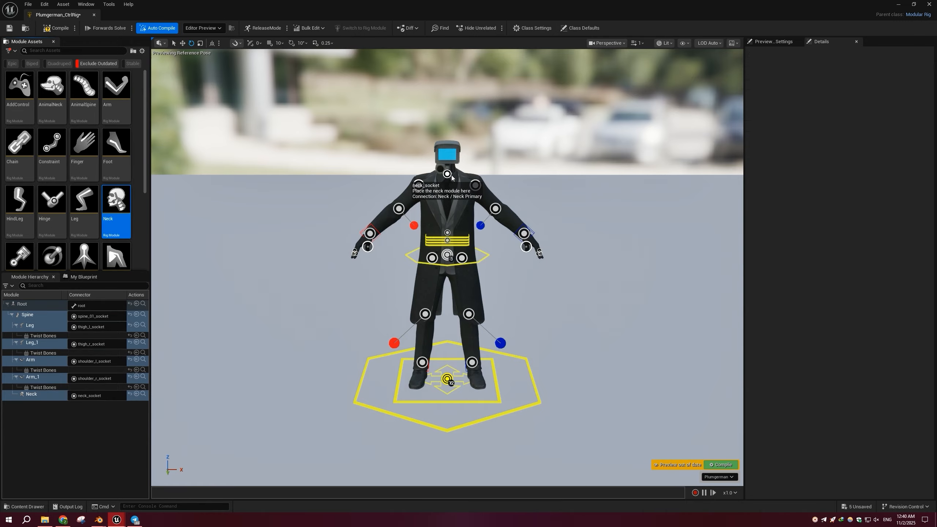
Test the rig by lowering the body control, raising the left hand control and rotating the head control, and recompile it
scroll(514, 284, "up", 4)
scroll(489, 327, "down", 2)
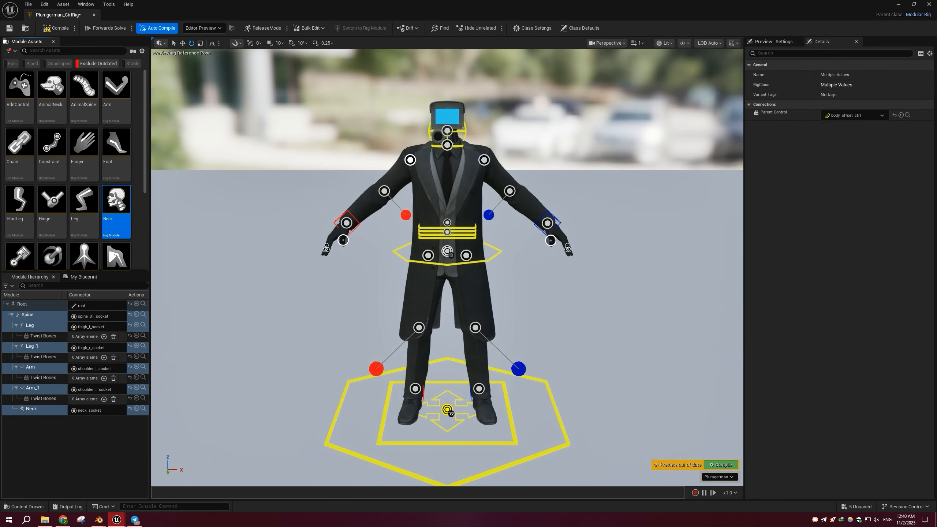
left_click(476, 262)
left_click_drag(427, 224, 447, 248)
key("w")
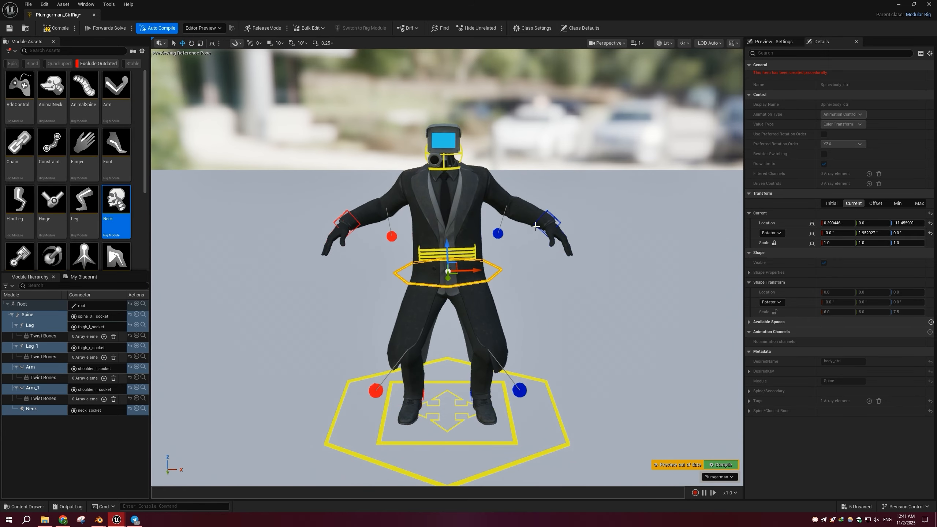
left_click(557, 221)
left_click_drag(550, 215, 533, 177)
left_click(459, 156)
key("e")
mouse_move(453, 142)
left_mouse_down()
mouse_move(420, 162)
mouse_move(465, 144)
left_mouse_up()
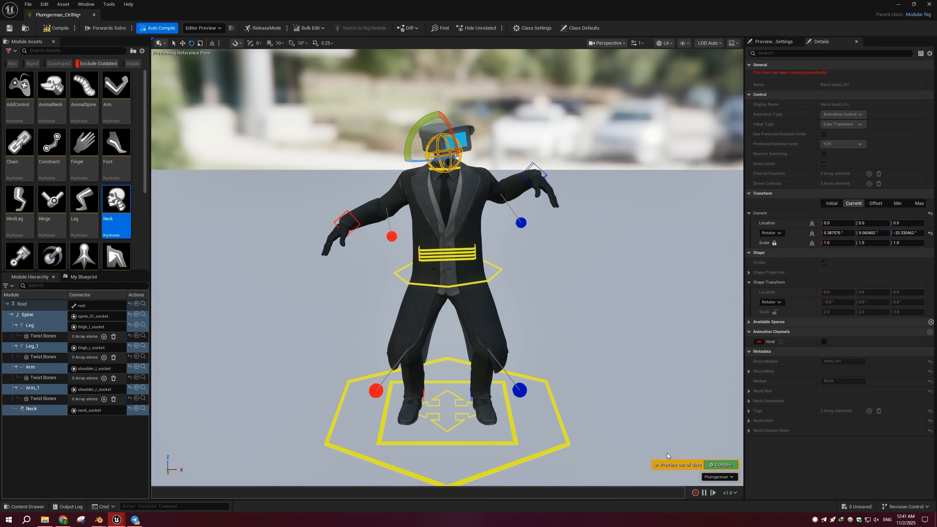
key("F7")
Add Finger modules to the thumb, index, middle, ring and pinky sockets of the character's left hand
scroll(526, 283, "up", 3)
left_click_drag(525, 283, 464, 286, "alt")
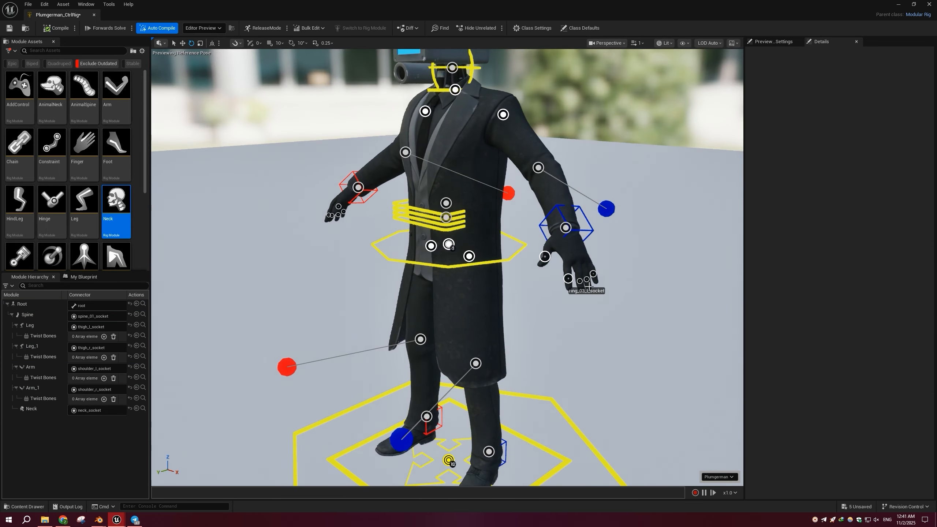
scroll(603, 309, "up", 3)
left_click_drag(603, 310, 565, 293, "alt")
left_click(119, 111)
left_click(87, 148)
left_click_drag(88, 148, 583, 246)
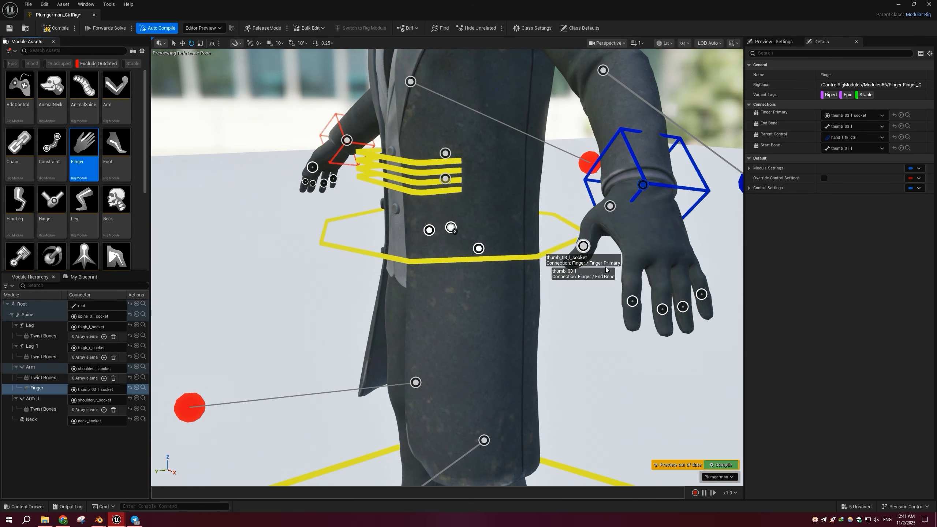
left_click_drag(84, 151, 662, 309)
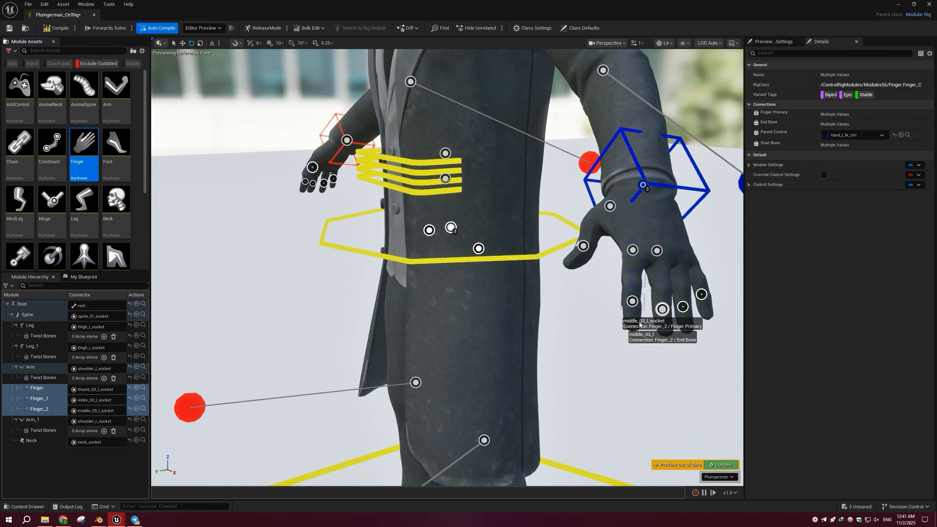
left_click_drag(91, 152, 683, 307)
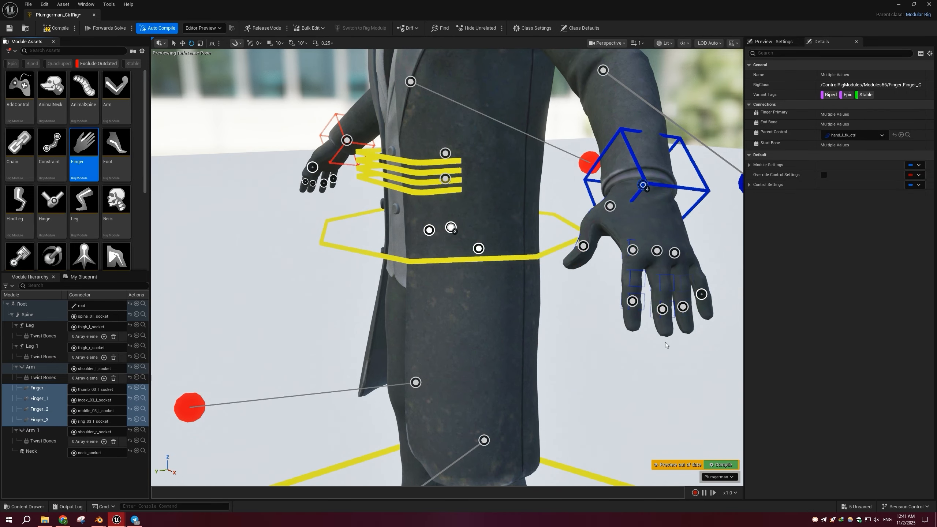
left_click_drag(86, 149, 701, 294)
Add Finger modules to all the finger sockets of the character's right hand and compile the rig
scroll(588, 309, "down", 5)
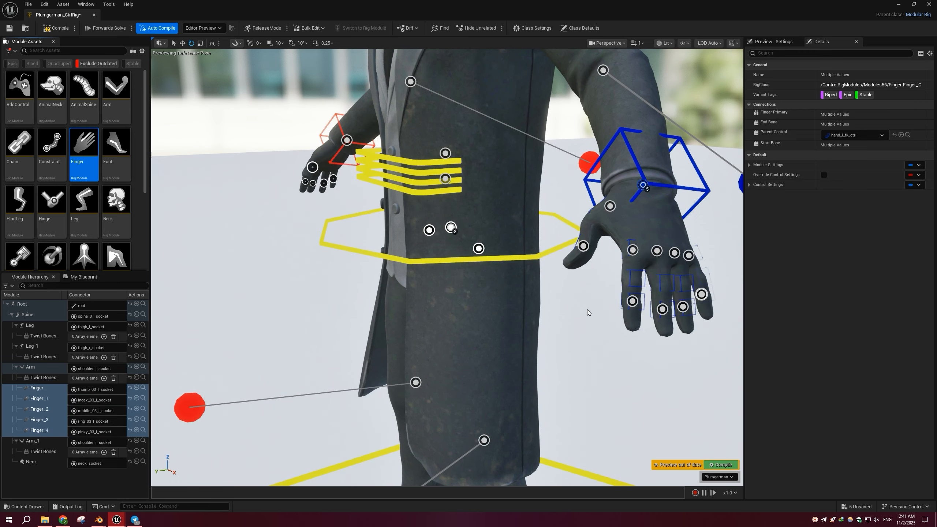
left_click_drag(550, 312, 675, 309, "alt")
scroll(265, 303, "up", 6)
scroll(265, 303, "down", 4)
left_click_drag(252, 311, 273, 301, "alt")
left_click_drag(88, 151, 290, 245)
left_click_drag(86, 149, 179, 286)
scroll(402, 320, "down", 7)
left_click_drag(407, 321, 347, 305, "alt")
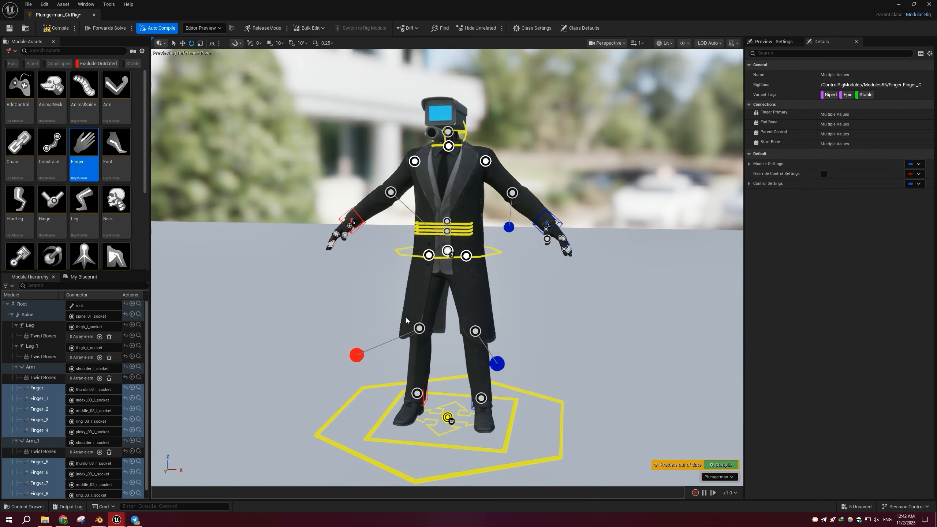
left_click(722, 465)
Open Retarget Animations with SKM_UEFN_Mannequin as source, assign Plumgerman as target, and preview the Vault_high and Climb_Start_2_5_run_F_Rfoot traversal animations
left_click(213, 360)
left_click(116, 519)
left_click(152, 486)
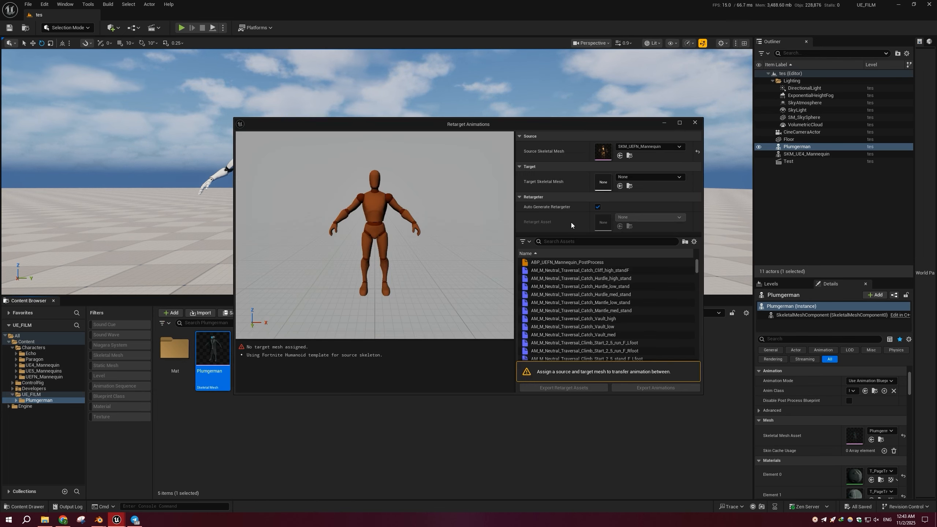
left_click(619, 186)
left_click(585, 309)
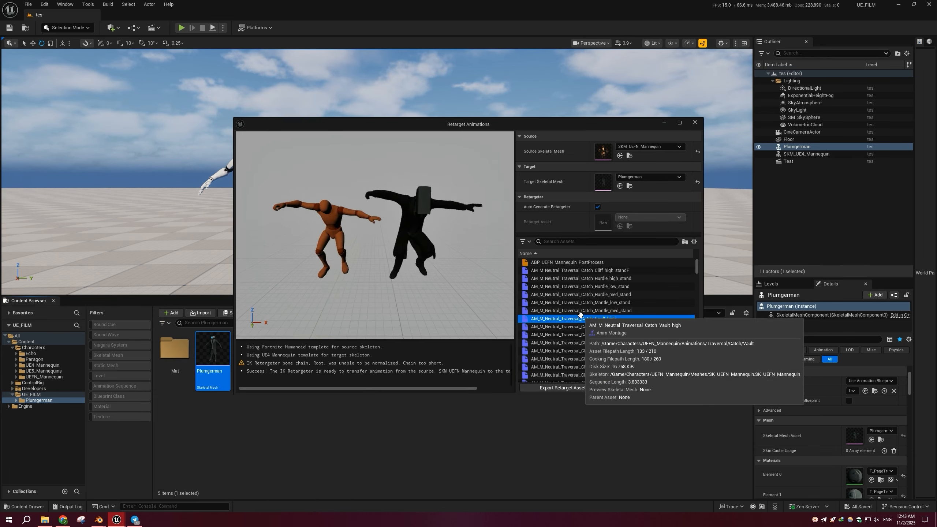
left_click(582, 351)
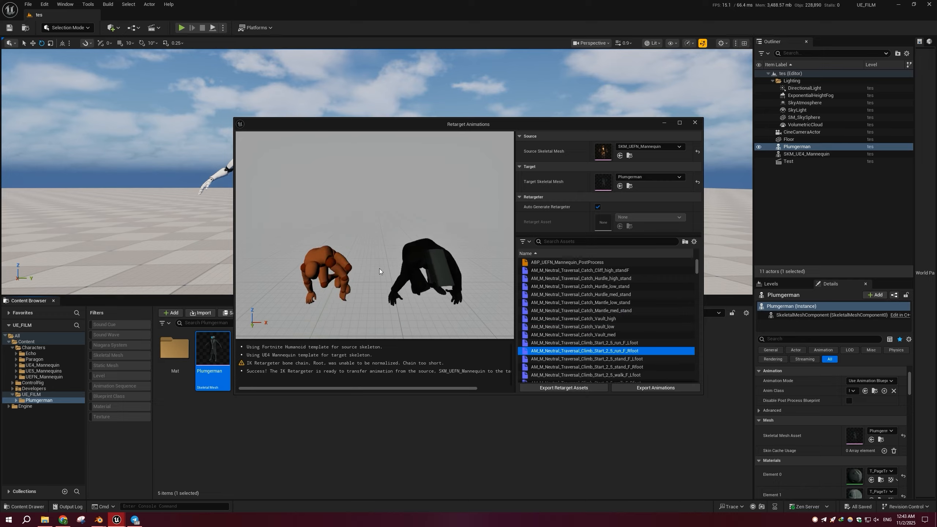
Search the animations for "walk loop", select M_Neutral_Walk_Loop_B, BL, BR and F, and start exporting them
left_click(556, 242)
type("walk loop")
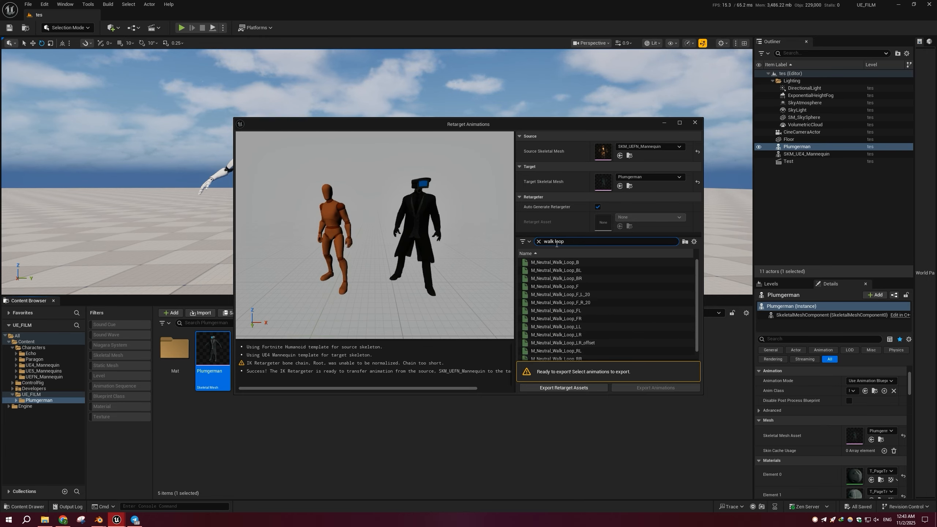
left_click(576, 263)
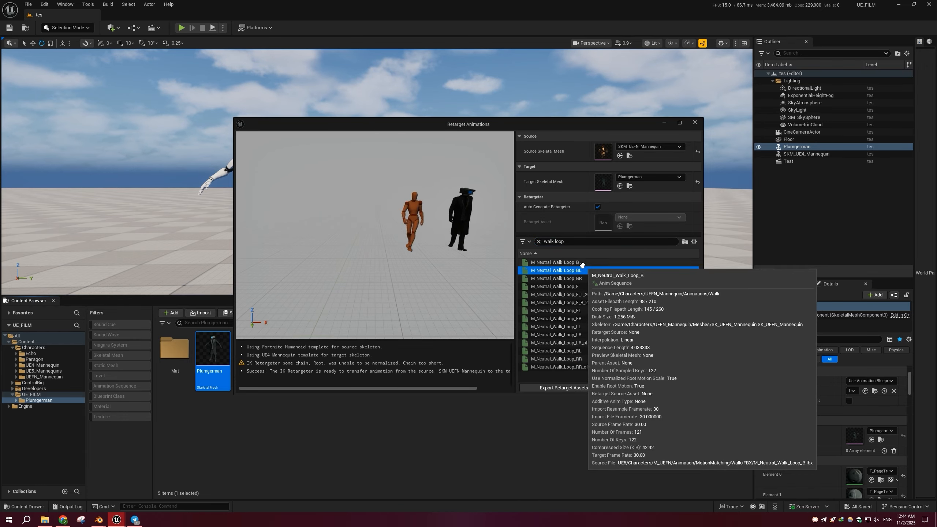
left_click(581, 278, "shift")
left_click(576, 287, "shift")
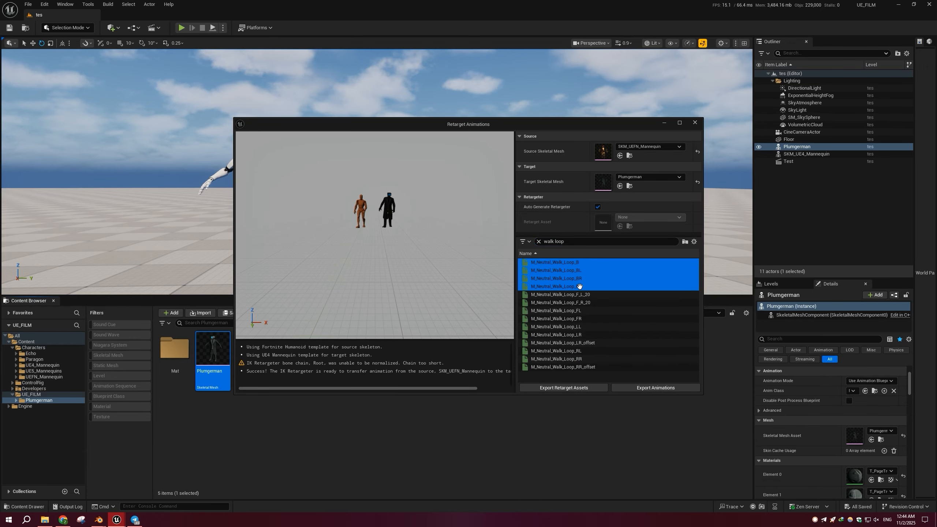
left_click(652, 387)
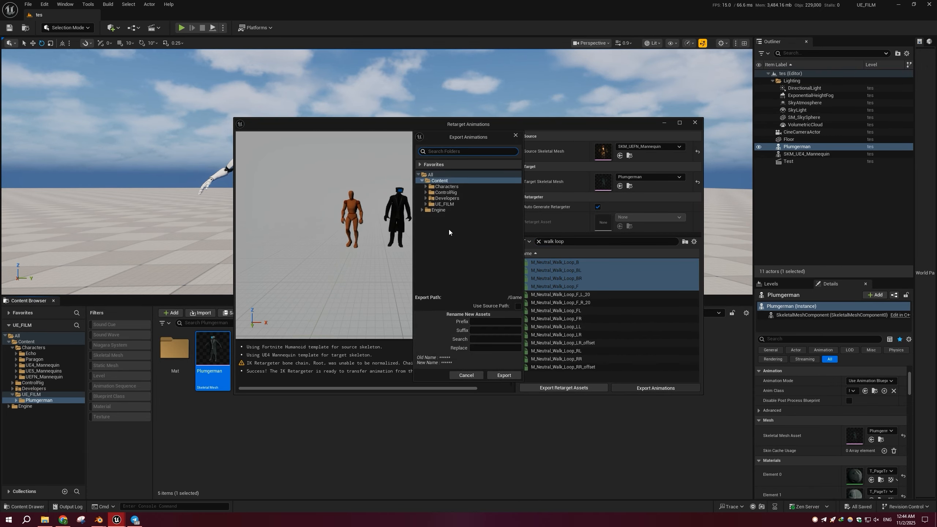